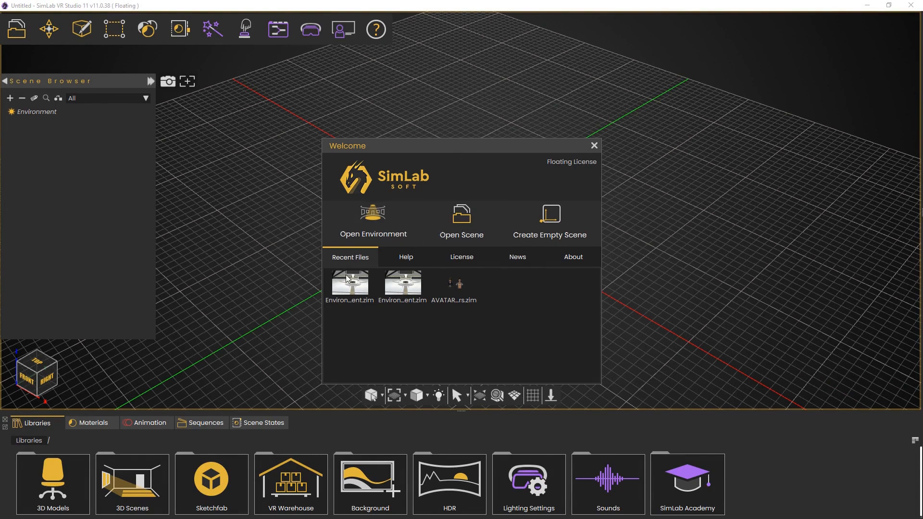
Browse the Help, License, News and About sections of the Welcome dialog
left_click(409, 260)
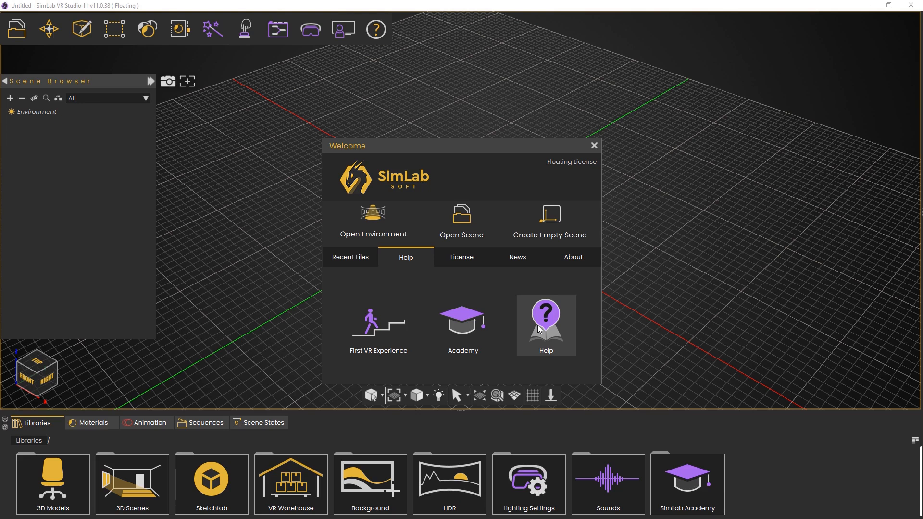
left_click(470, 265)
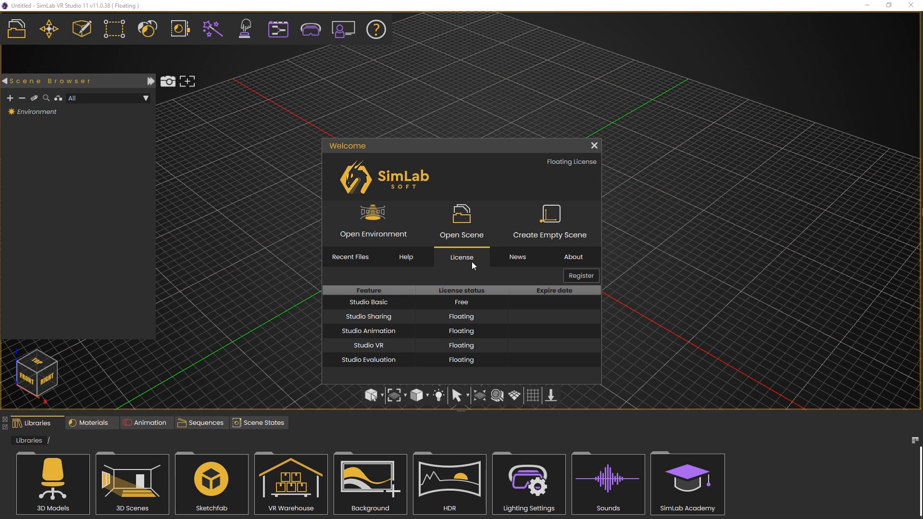
left_click(509, 265)
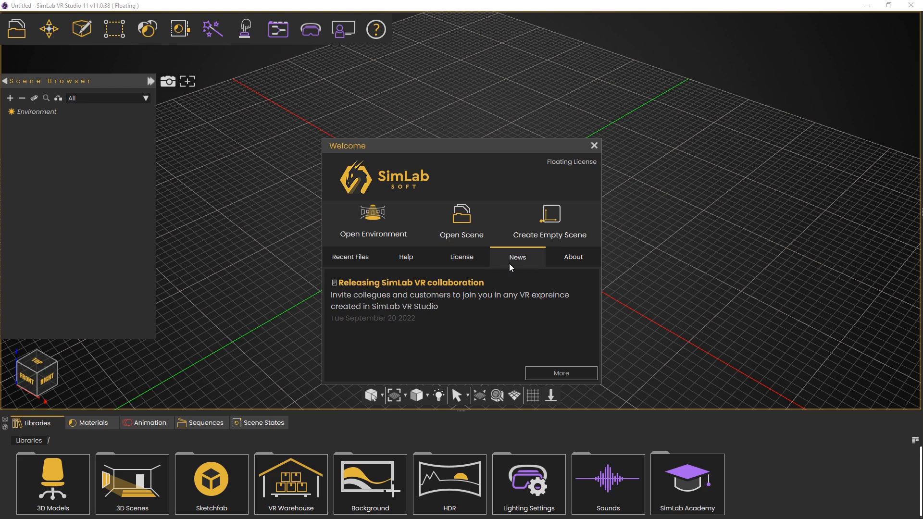
left_click(564, 256)
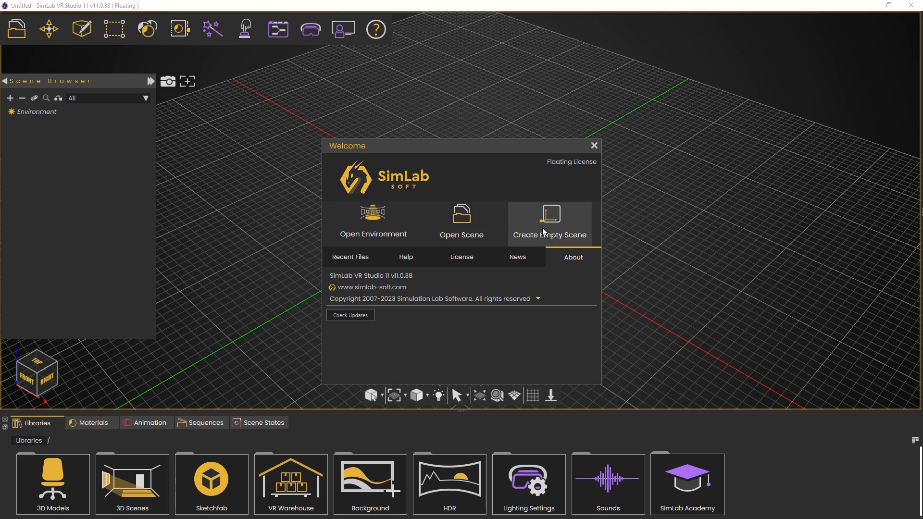
Browse the available 3D environments and 3D examples offered for opening, returning to the Welcome start page
left_click(383, 228)
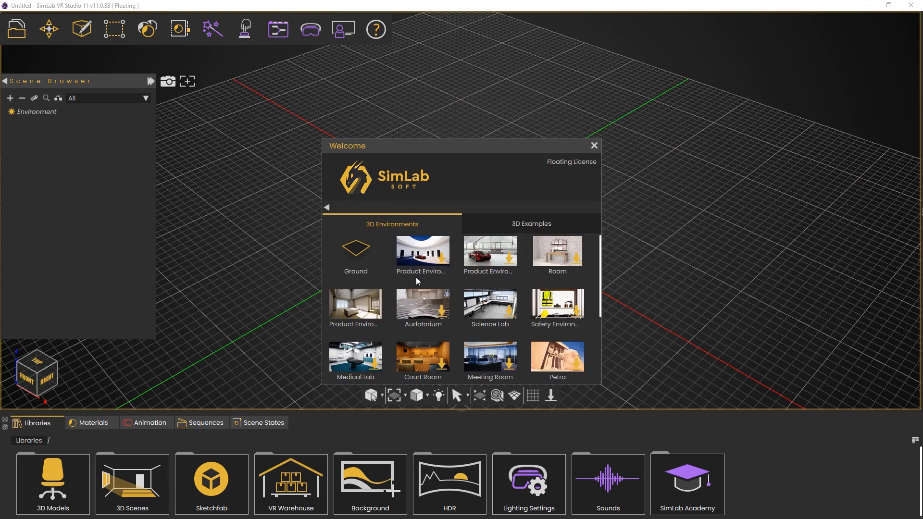
scroll(416, 277, "down", 3)
scroll(416, 278, "up", 3)
left_click(490, 234)
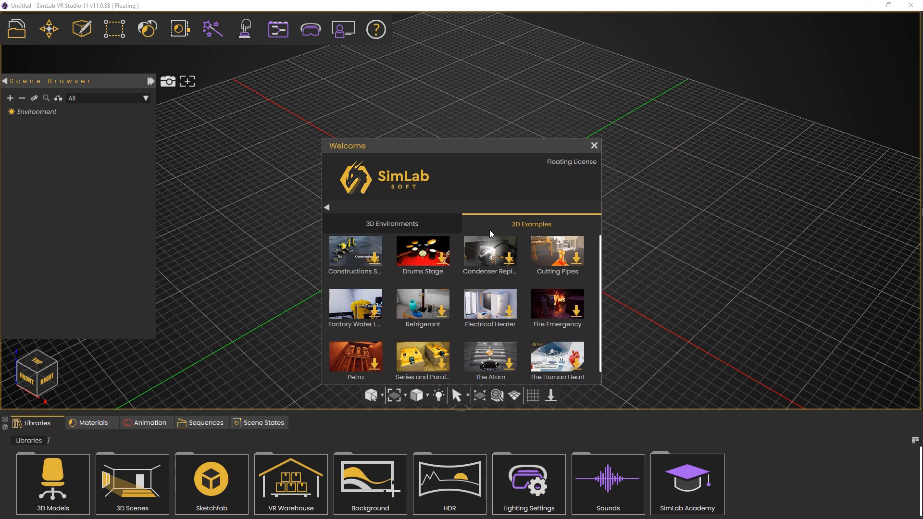
scroll(489, 273, "down", 1)
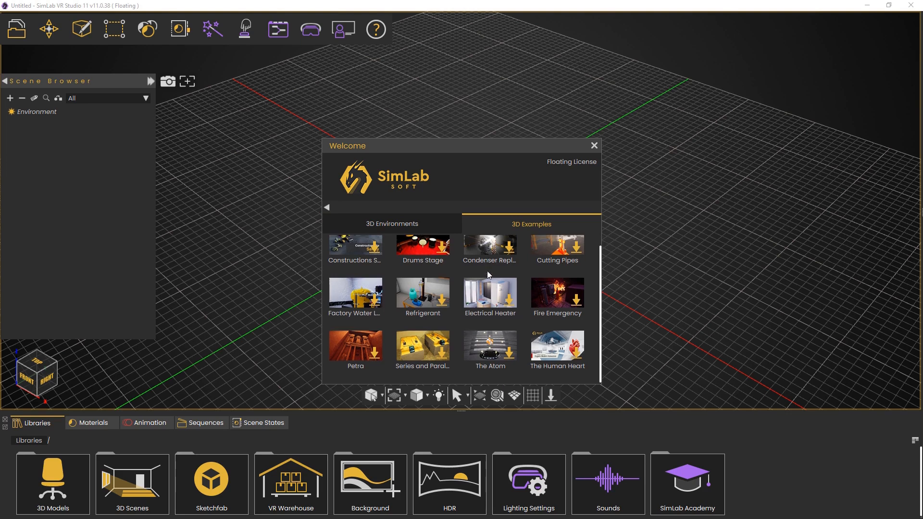
left_click(330, 207)
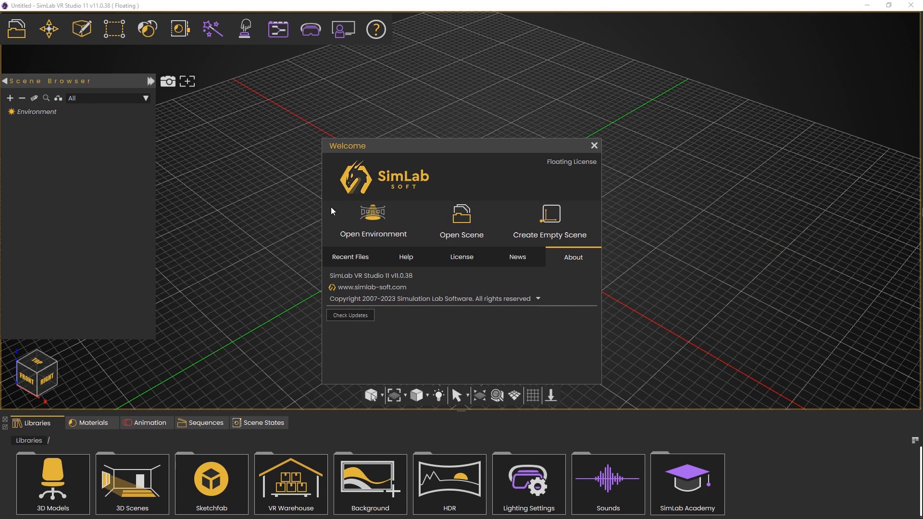
Open the scene file Environment.zim from the VR Platform folder
left_click(472, 224)
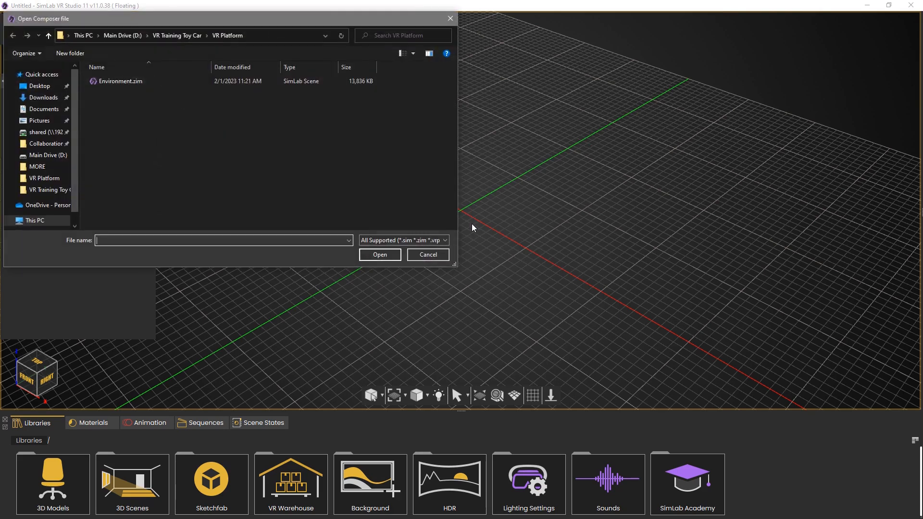
left_click(121, 85)
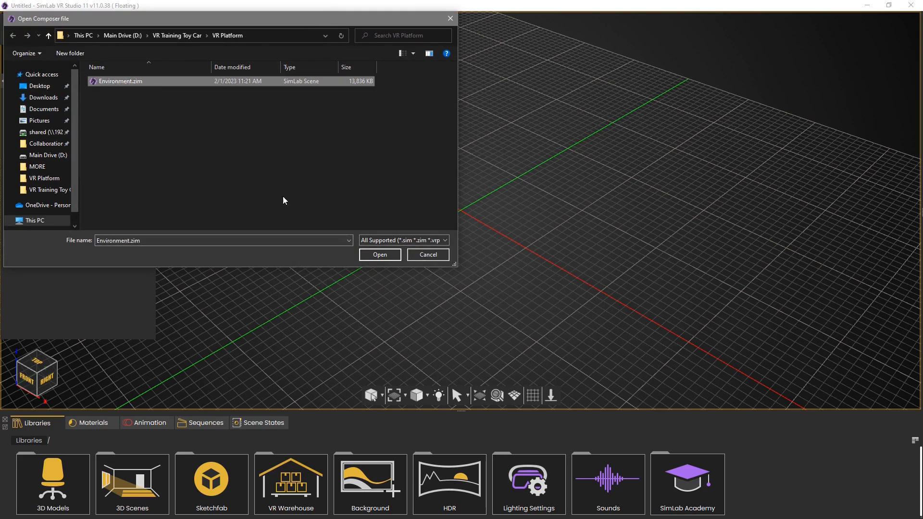
left_click(379, 254)
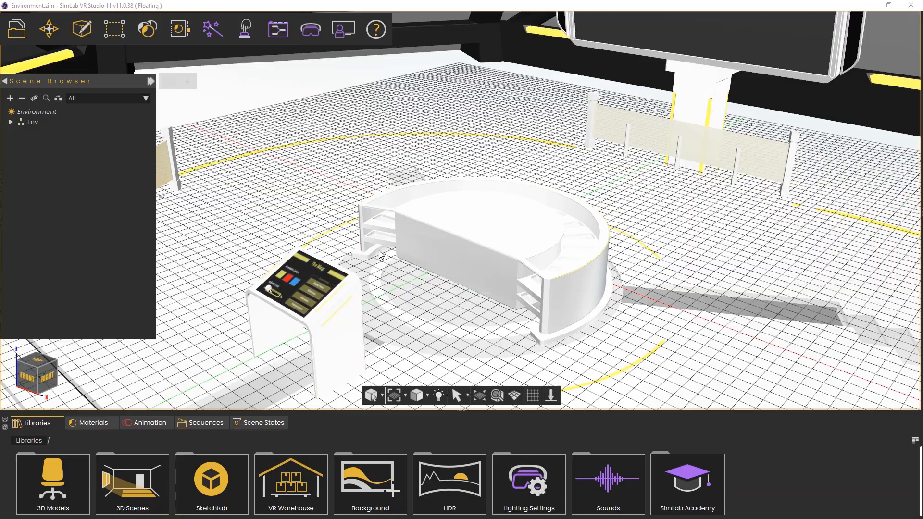
Navigate around the loaded environment to inspect the table panel, desk and surroundings
left_click_drag(380, 255, 432, 185)
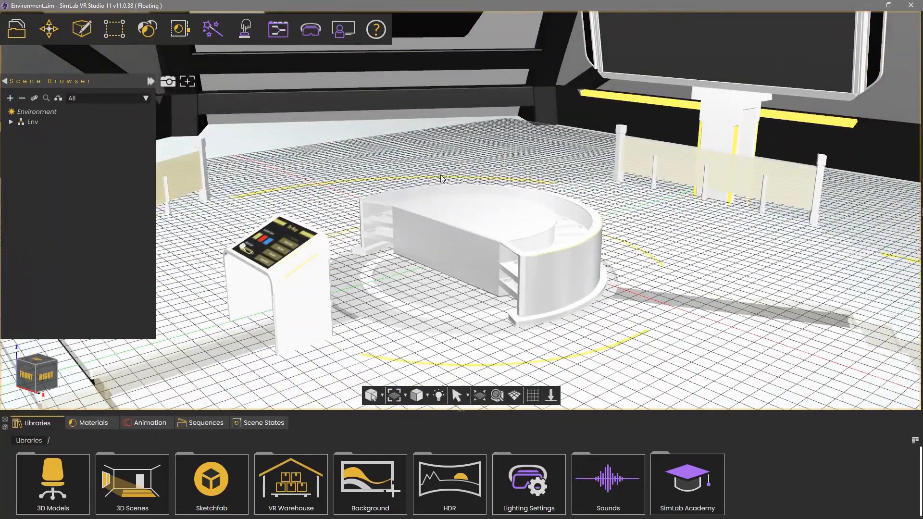
middle_click_drag(441, 178, 695, 199)
mouse_move(429, 224)
middle_mouse_down()
mouse_move(685, 176)
mouse_move(328, 180)
middle_mouse_up()
middle_click_drag(459, 180, 253, 199)
mouse_move(417, 199)
middle_mouse_down()
mouse_move(311, 203)
mouse_move(690, 199)
middle_mouse_up()
middle_click_drag(470, 103, 456, 199)
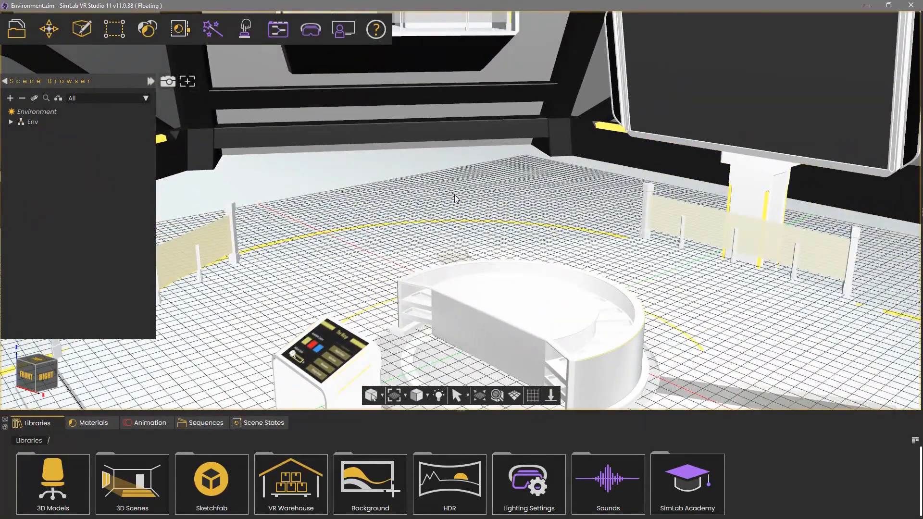
key("w")
key("a")
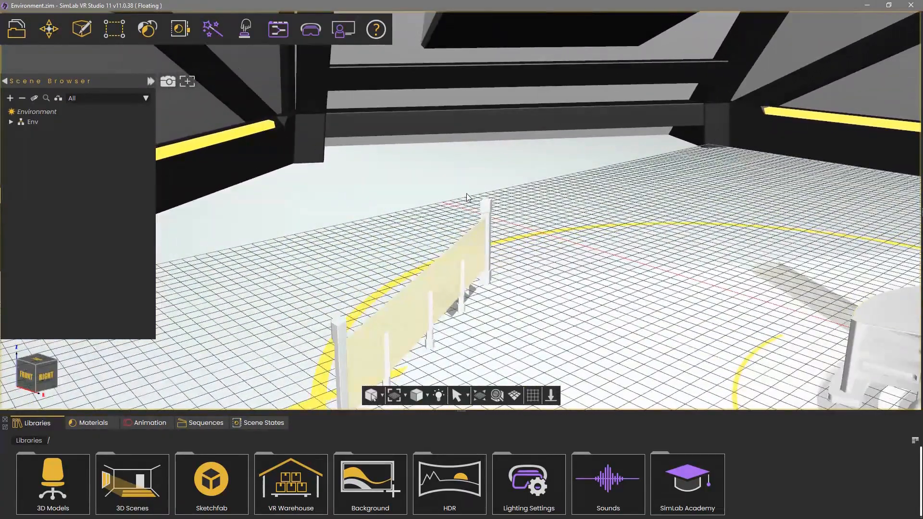
key("w")
right_click_drag(472, 191, 296, 124)
key("w")
key("s")
key("s")
key("s")
right_click_drag(480, 125, 460, 198)
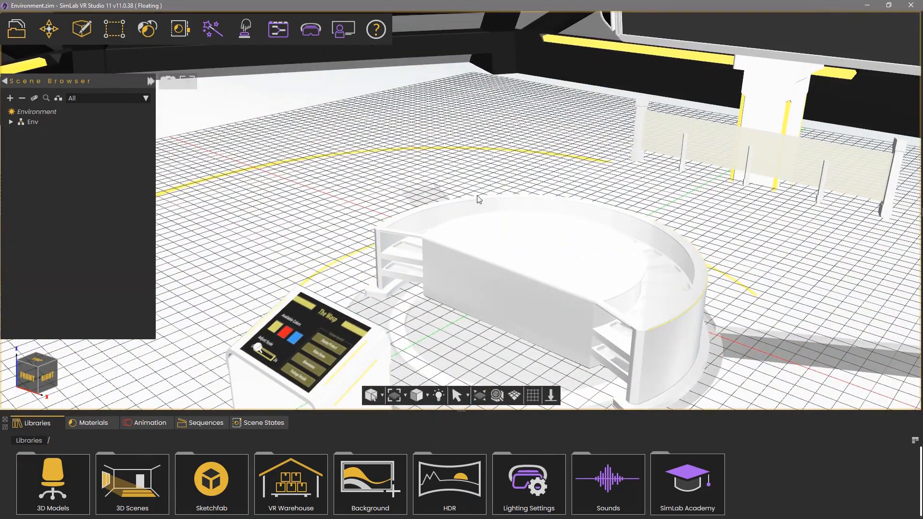
right_click_drag(464, 233, 347, 299)
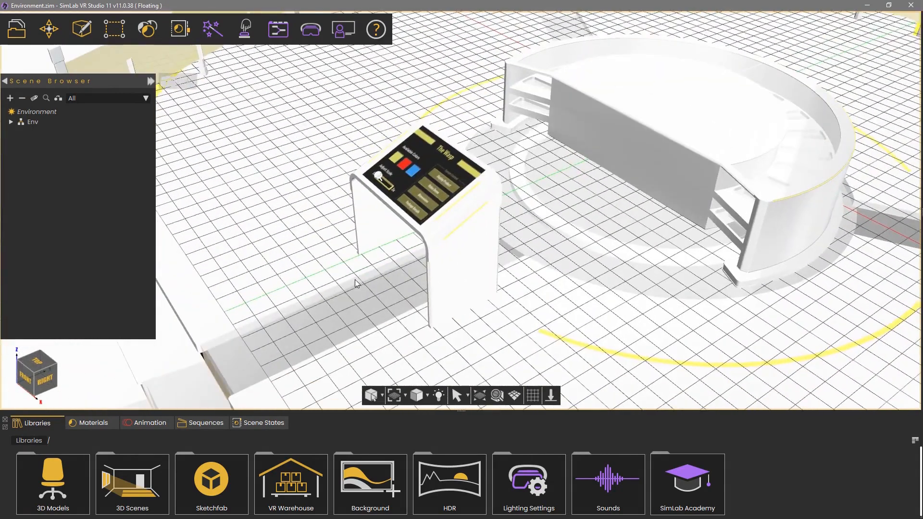
right_click_drag(688, 315, 675, 316)
middle_click_drag(675, 316, 690, 322)
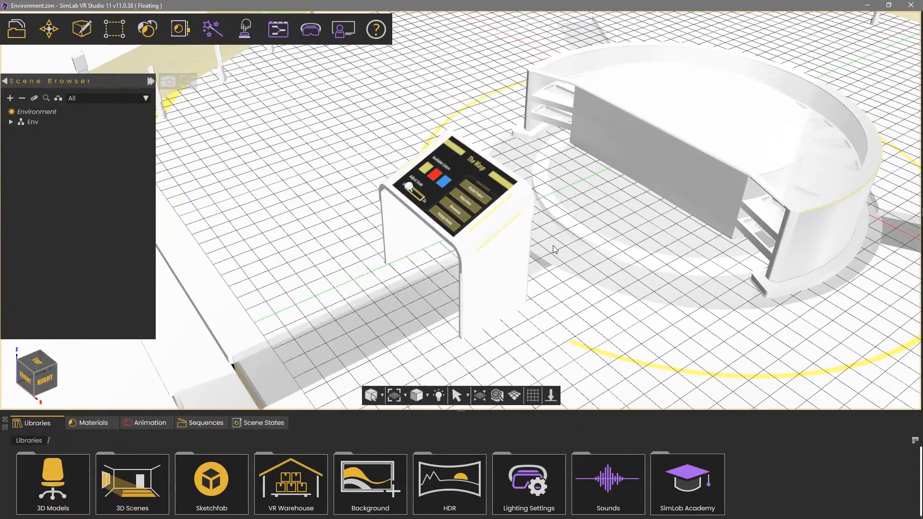
Select the touchscreen table panel and focus the view on it
left_click(470, 243)
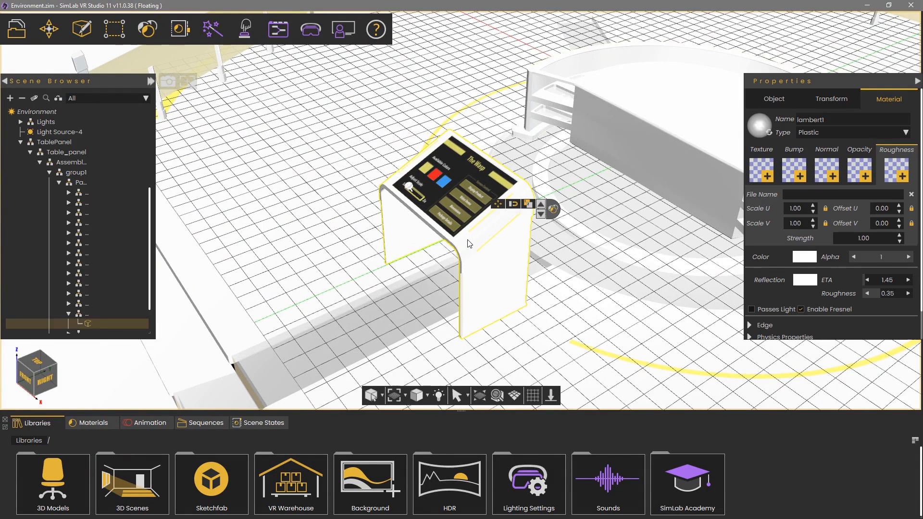
left_click(497, 395)
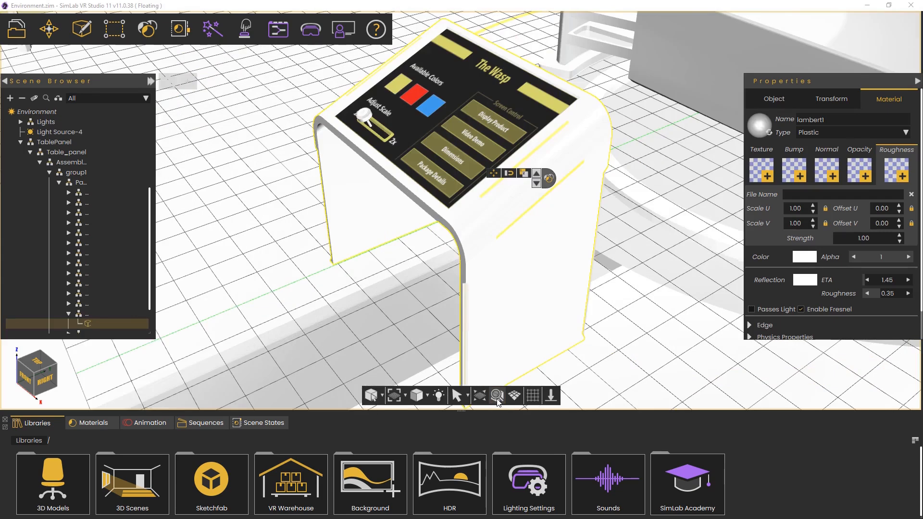
middle_click_drag(343, 223, 418, 185)
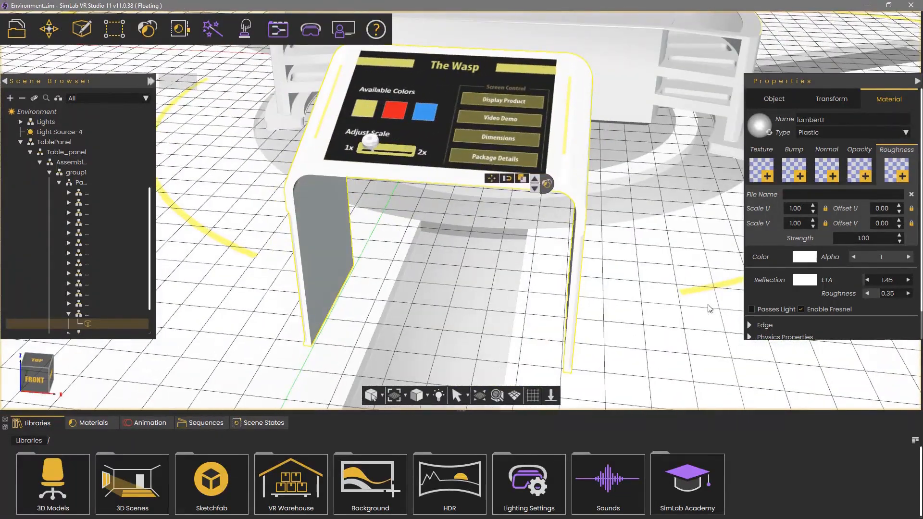
Select the knob of the Adjust Scale slider on the panel screen and focus the view on it
left_click(373, 140)
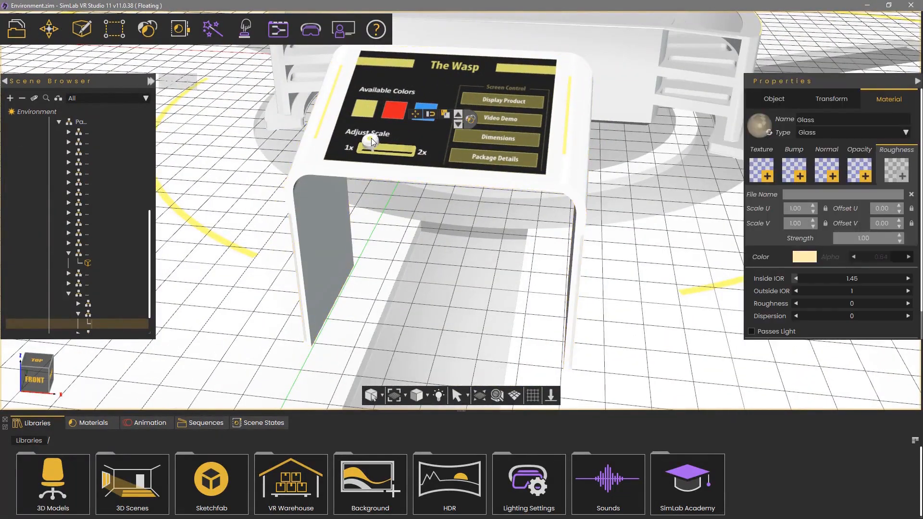
left_click(367, 145)
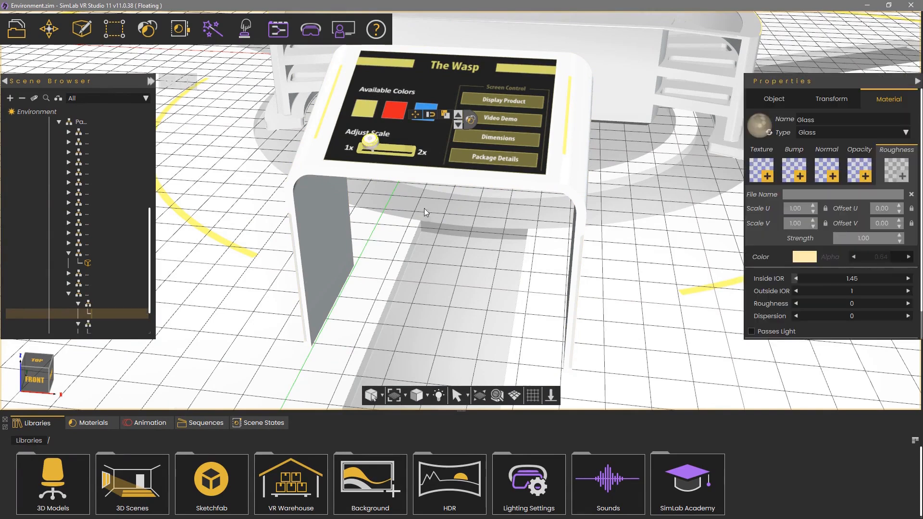
left_click(496, 396)
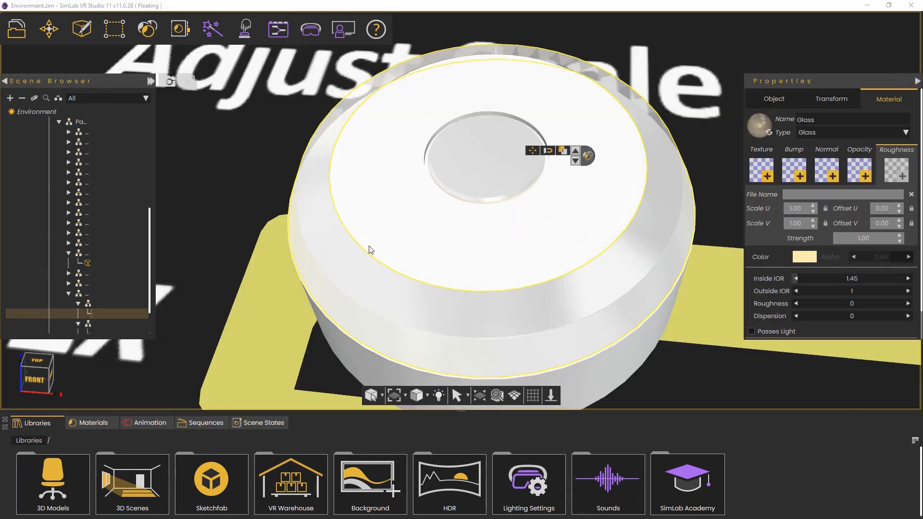
right_click_drag(359, 247, 392, 71)
left_click_drag(500, 168, 380, 78)
scroll(380, 79, "down", 5)
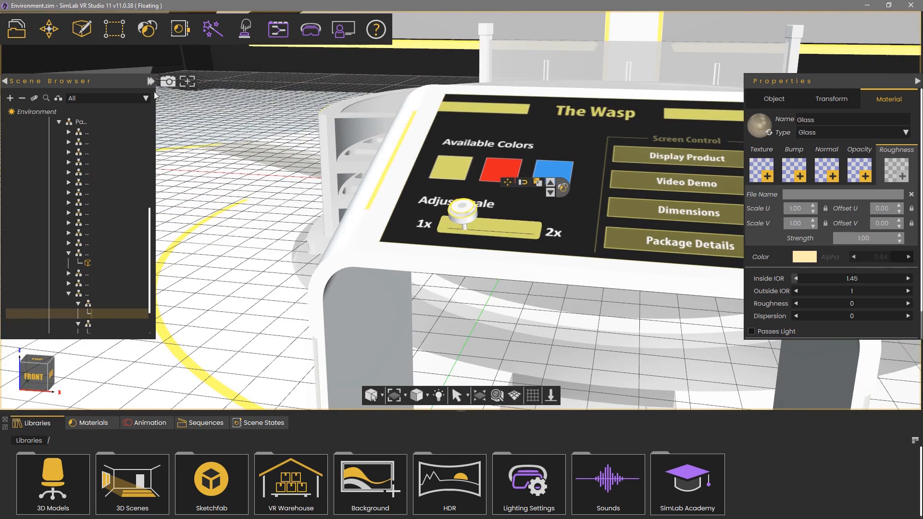
Widen the scene hierarchy and scroll through the panel's object tree
left_click_drag(155, 82, 210, 85)
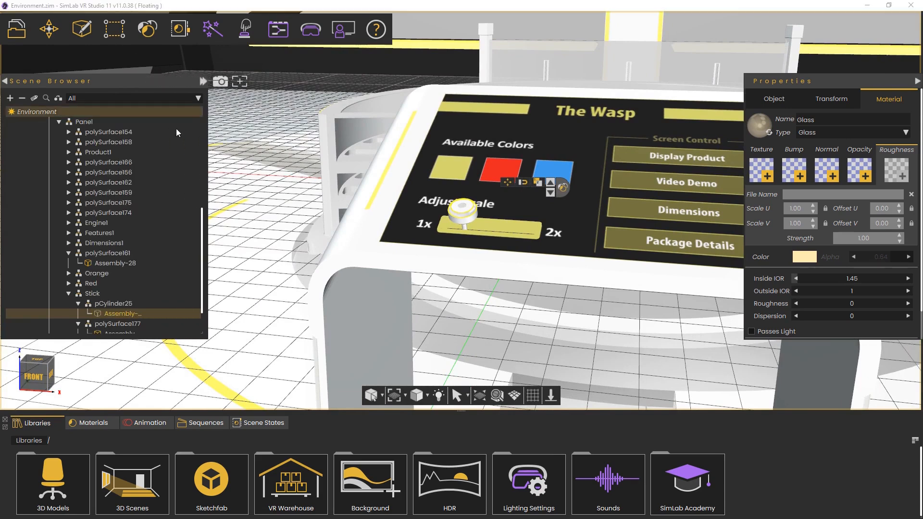
scroll(108, 194, "up", 6)
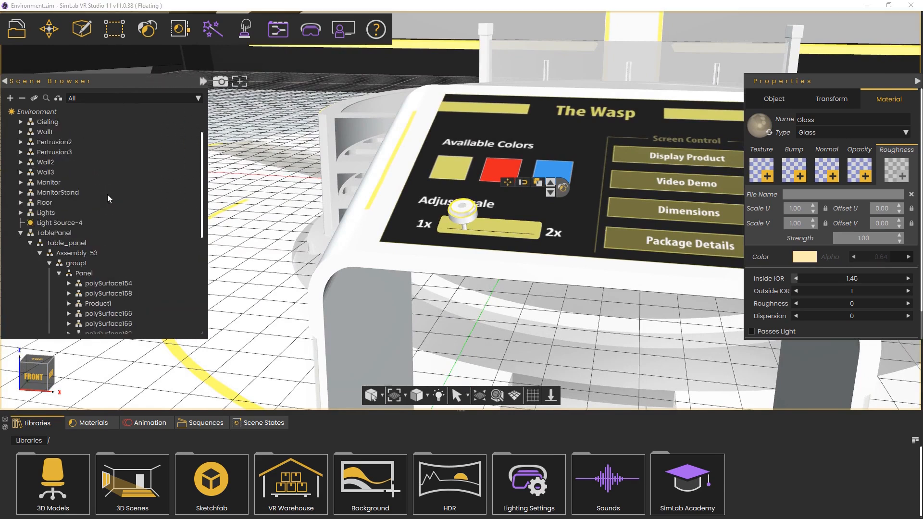
scroll(108, 194, "down", 10)
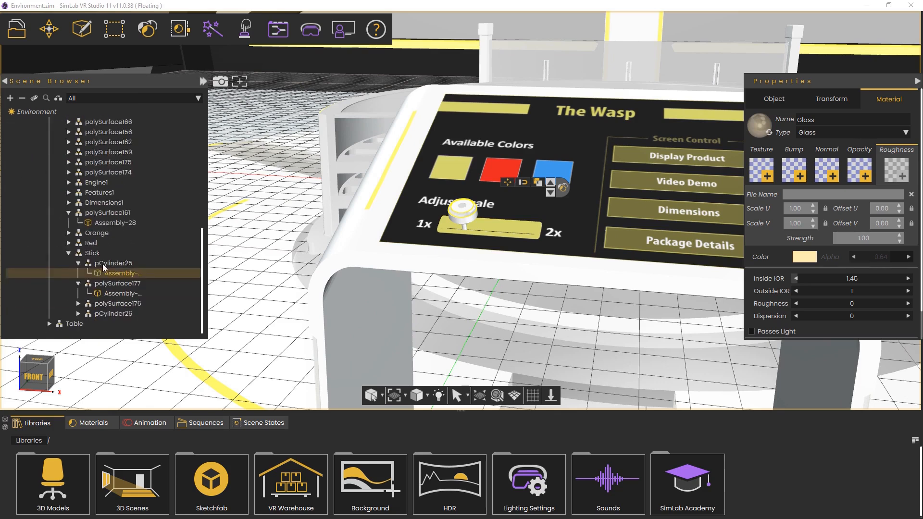
Select pCylinder25, Stick, Orange, polySurface161, Dimensions1 and pCylinder26 in turn, stepping the selection up to Stick and Panel
left_click(102, 264)
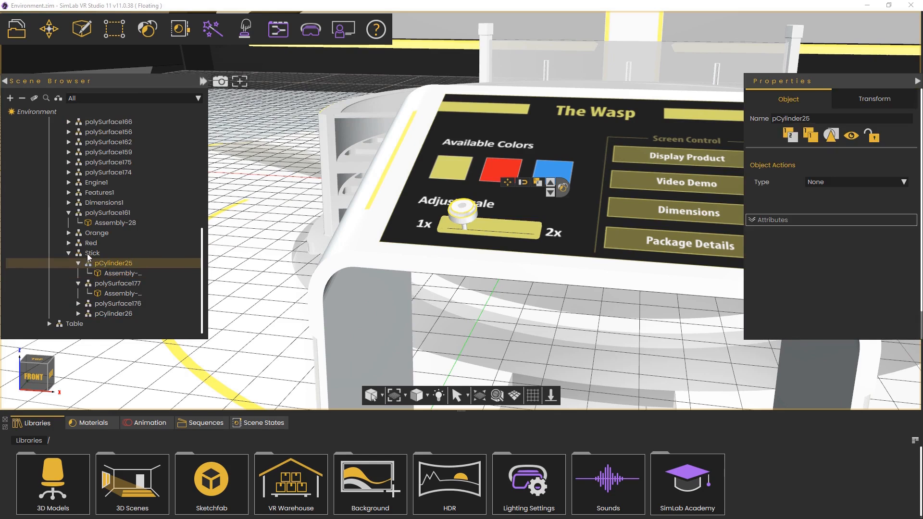
left_click(87, 253)
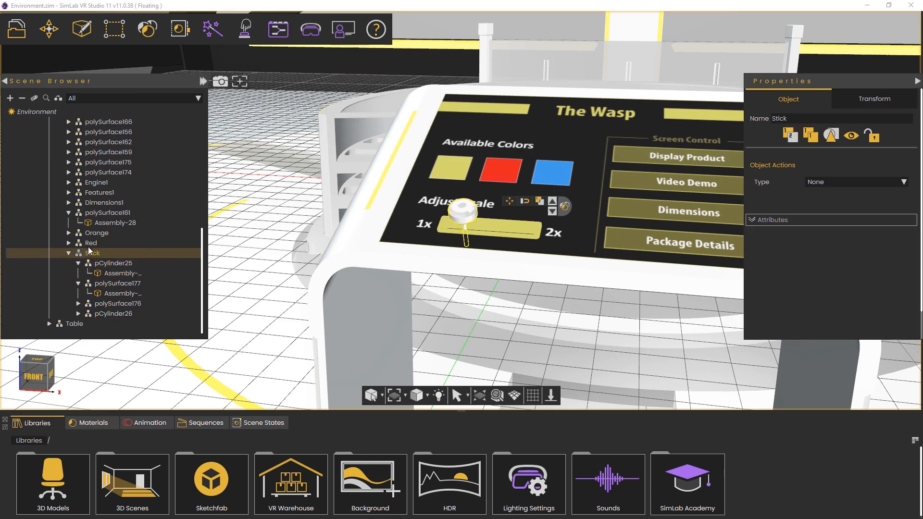
left_click(89, 234)
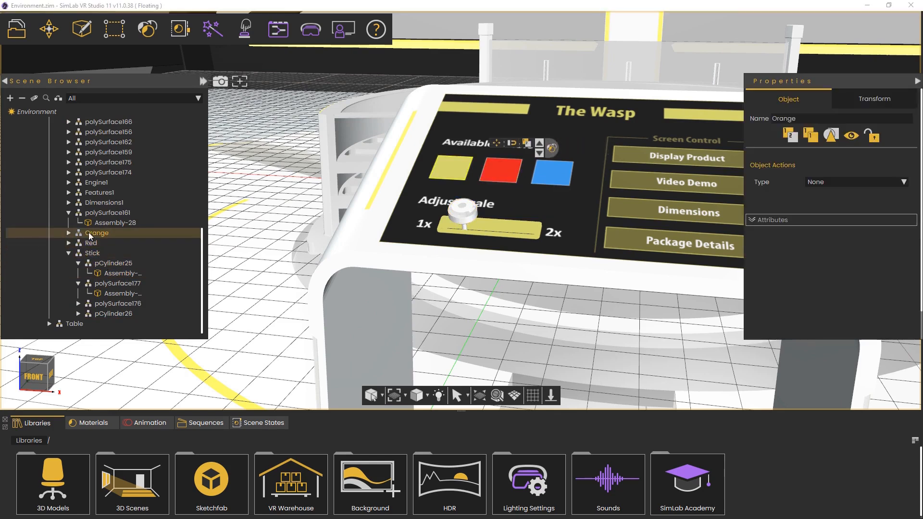
left_click(93, 213)
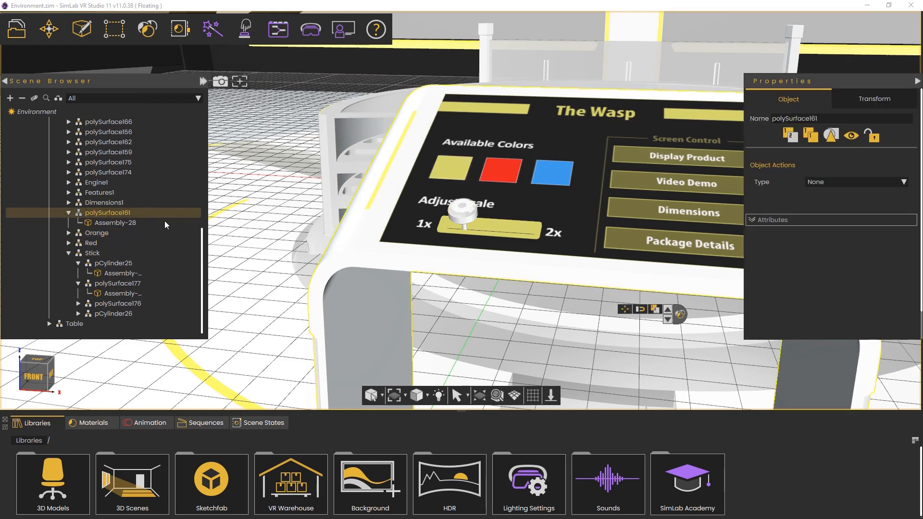
left_click(122, 204)
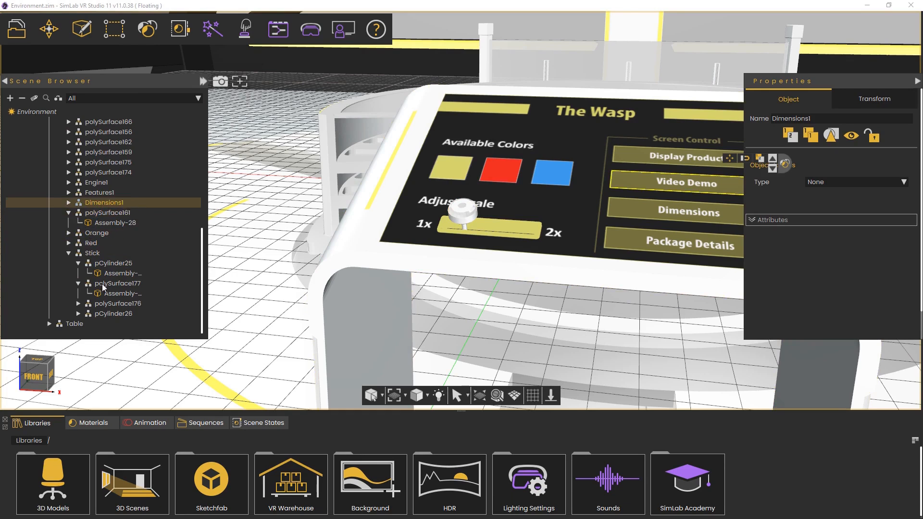
left_click(102, 314)
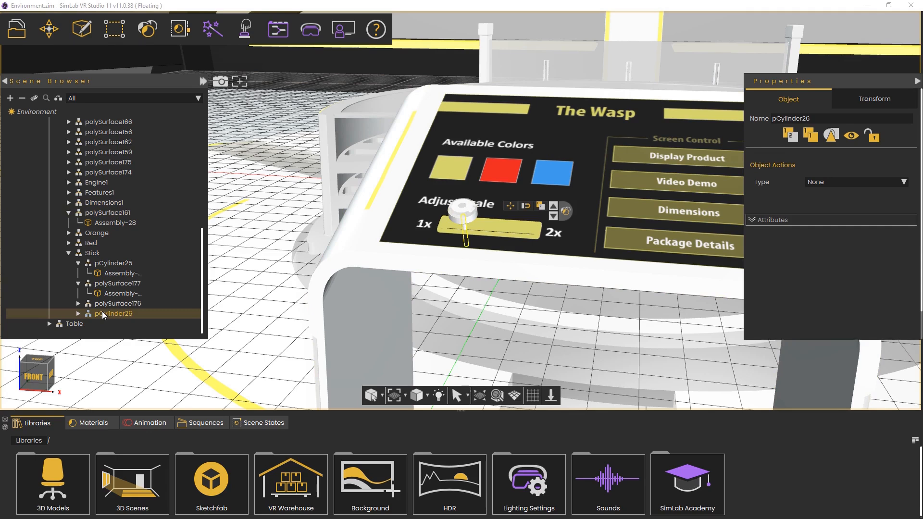
left_click(553, 209)
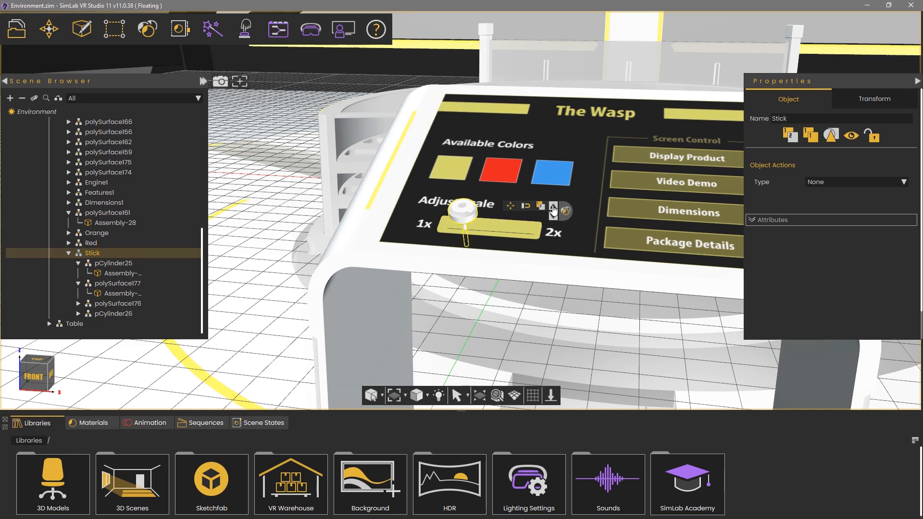
left_click(554, 208)
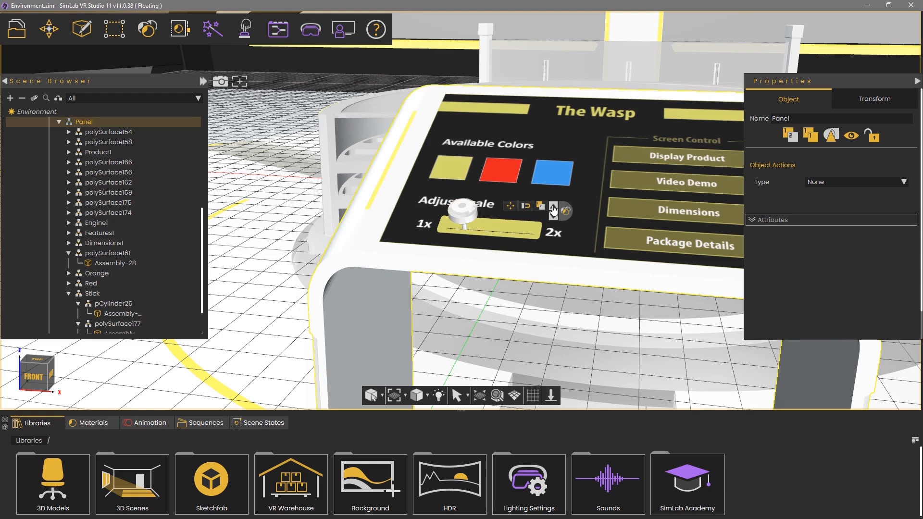
Step the selection through Stick and pCylinder26 back to Panel and bring up its transform gizmo
left_click(554, 217)
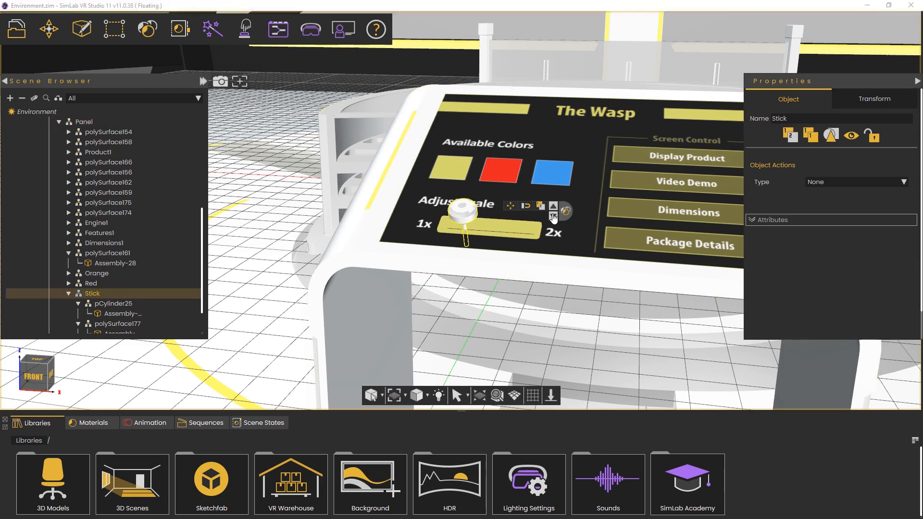
left_click(554, 218)
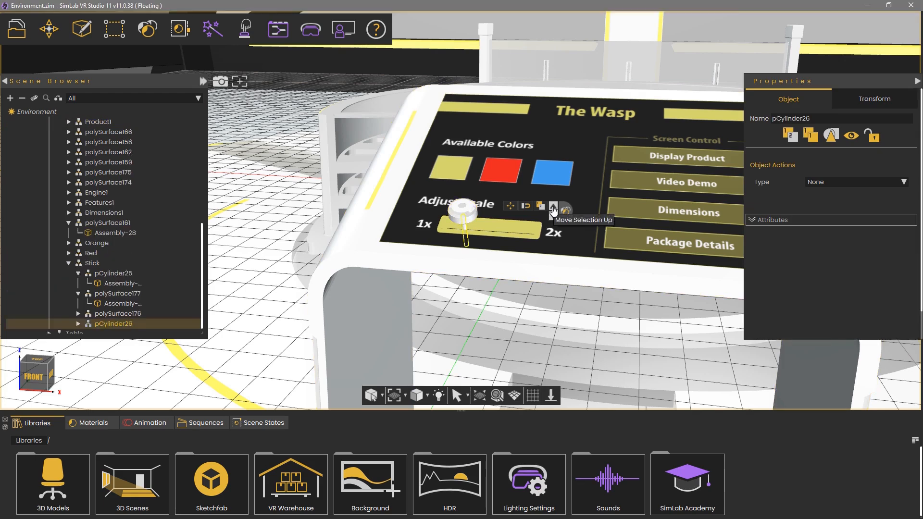
left_click(554, 209)
left_click(553, 209)
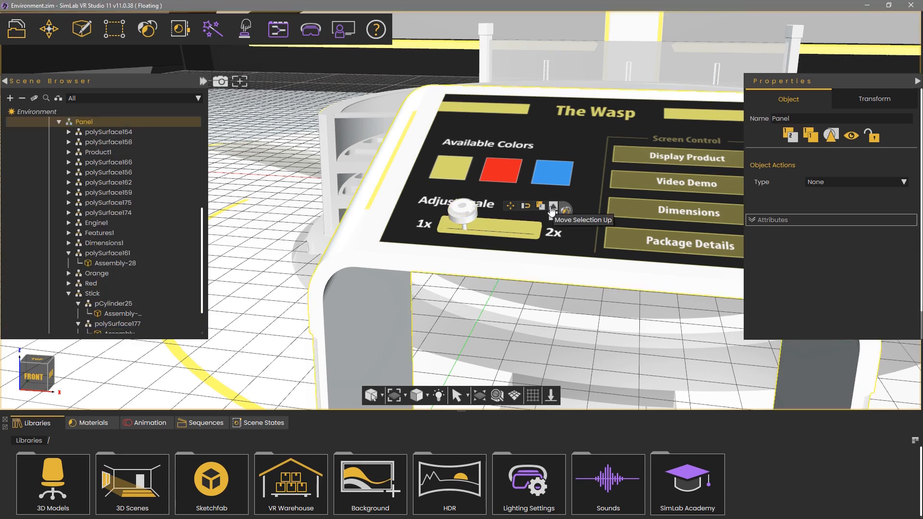
left_click(511, 209)
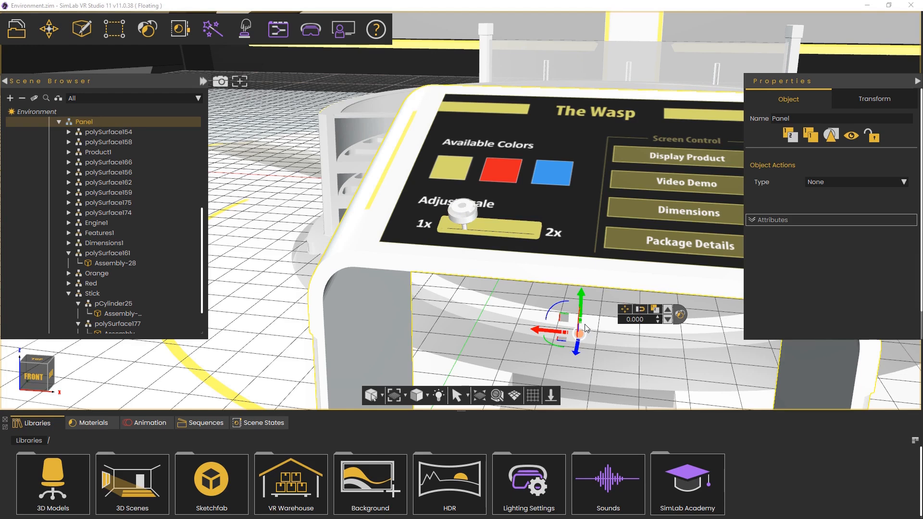
Rotate the panel with its gizmo ring, then set its rotation to 45 degrees
middle_click_drag(549, 200, 597, 176)
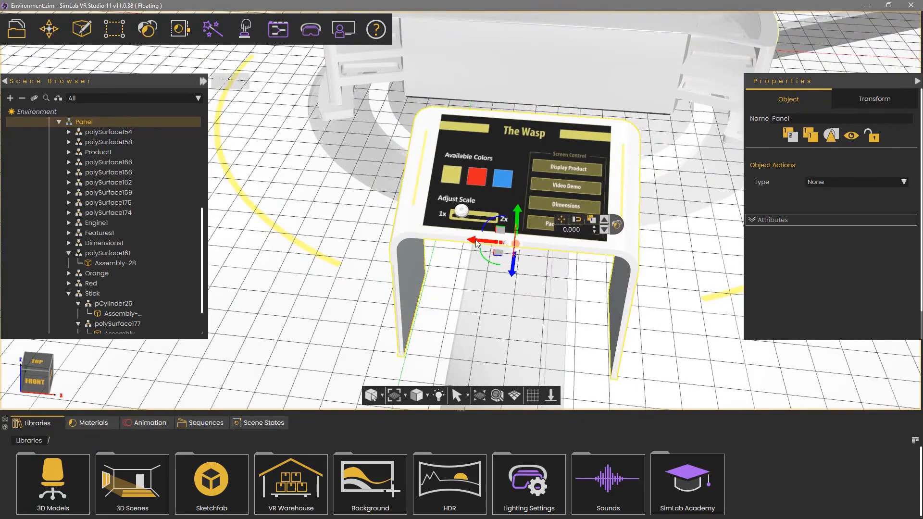
left_click_drag(476, 243, 449, 241)
middle_click_drag(645, 255, 410, 254)
left_click_drag(480, 278, 449, 297)
mouse_move(472, 268)
left_mouse_down()
mouse_move(478, 95)
mouse_move(464, 272)
left_mouse_up()
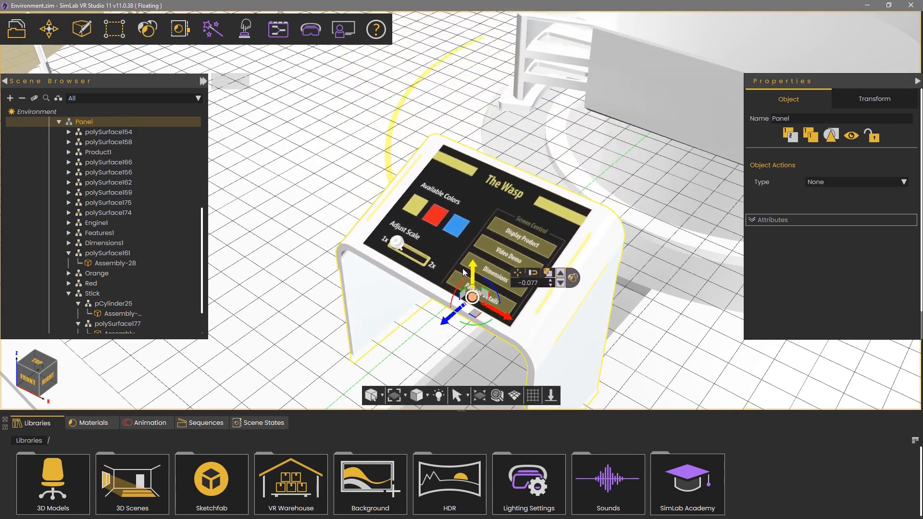
left_click_drag(464, 272, 464, 251)
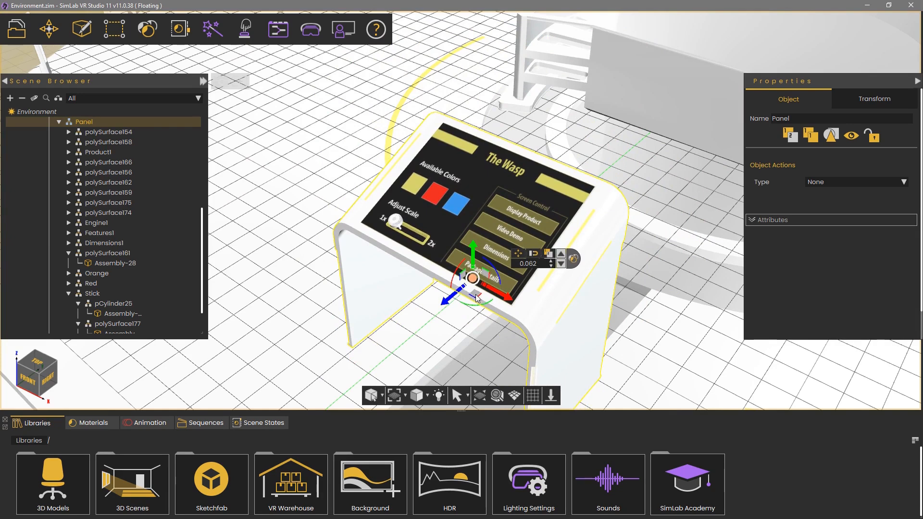
left_click_drag(477, 298, 531, 187)
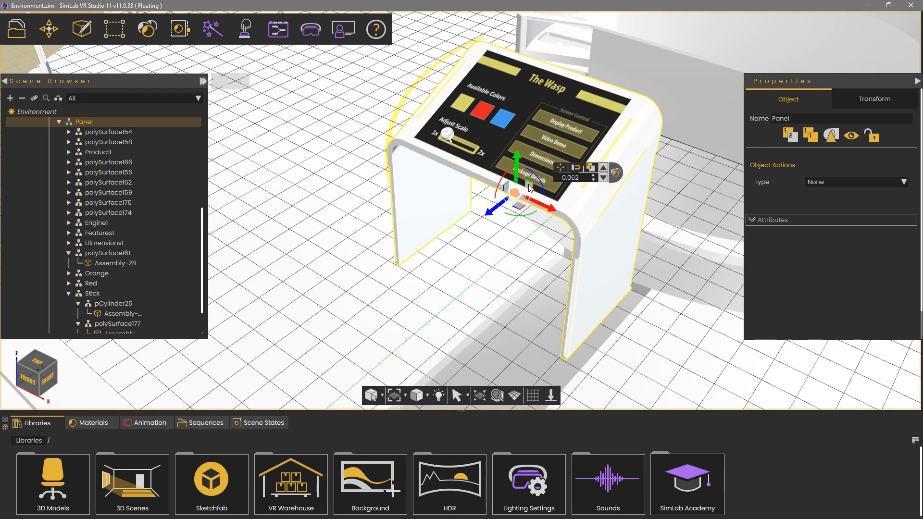
left_click_drag(515, 191, 509, 191)
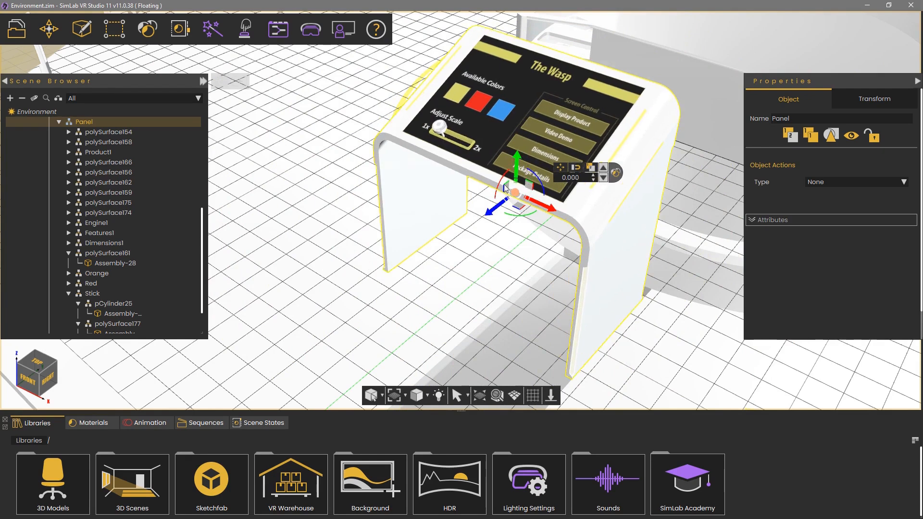
mouse_move(501, 184)
left_mouse_down()
mouse_move(481, 249)
mouse_move(483, 205)
mouse_move(515, 126)
mouse_move(476, 144)
mouse_move(457, 193)
mouse_move(470, 235)
mouse_move(489, 180)
mouse_move(489, 188)
left_mouse_up()
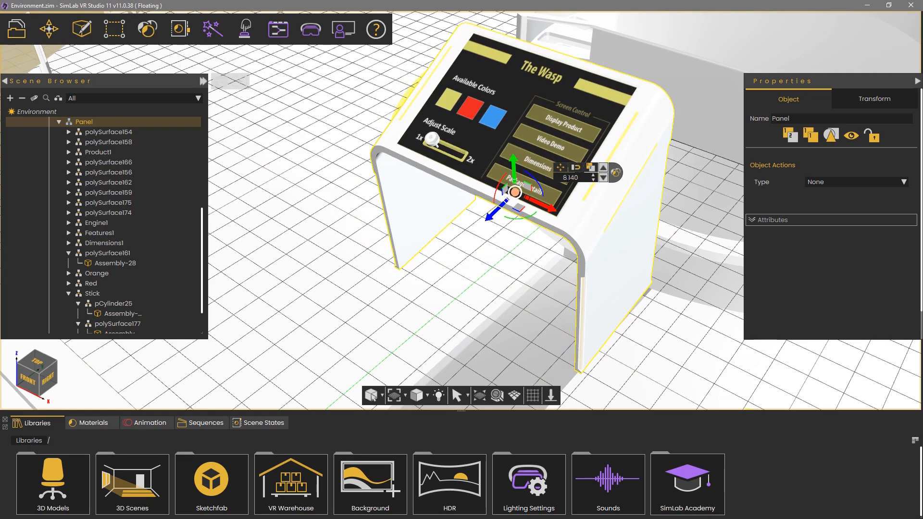
left_click_drag(501, 193, 498, 202)
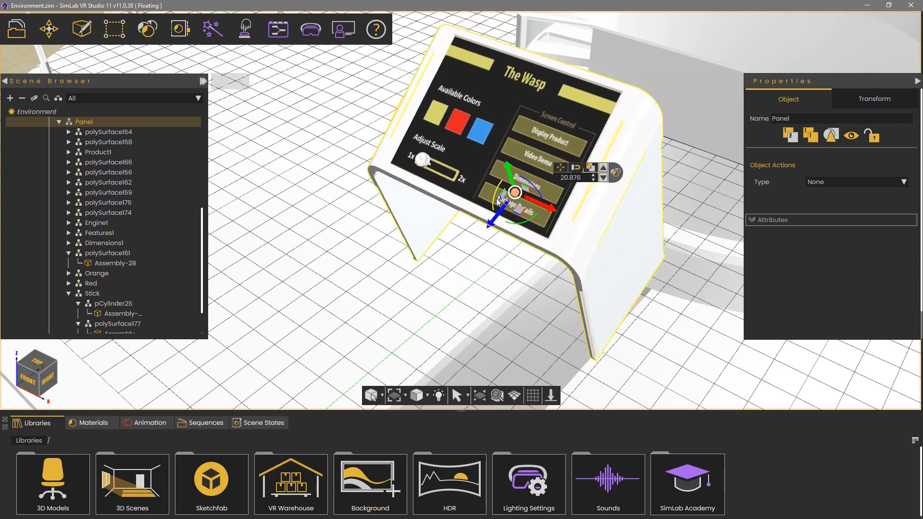
left_click_drag(497, 201, 497, 202)
left_click_drag(582, 178, 528, 179)
type("45")
key("Return")
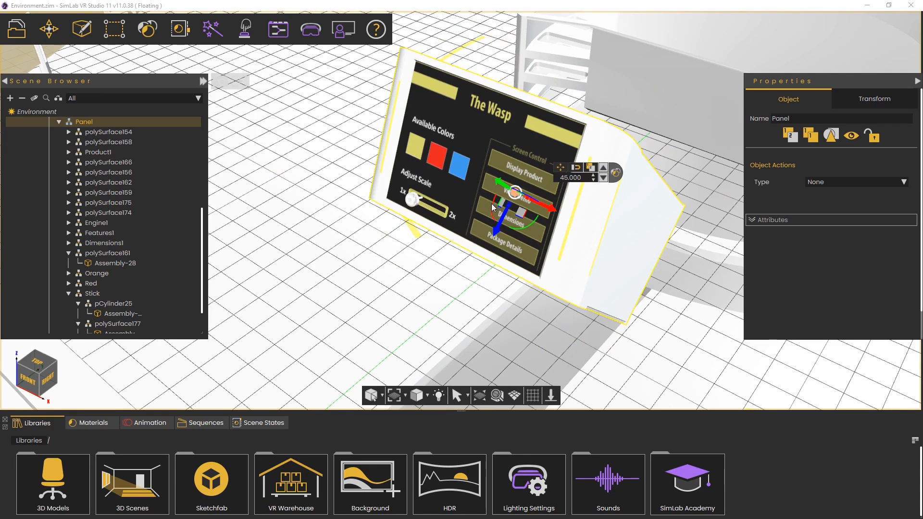
Reset the panel's rotation to 0 degrees
left_click_drag(492, 203, 546, 192)
double_click(569, 178)
type("0")
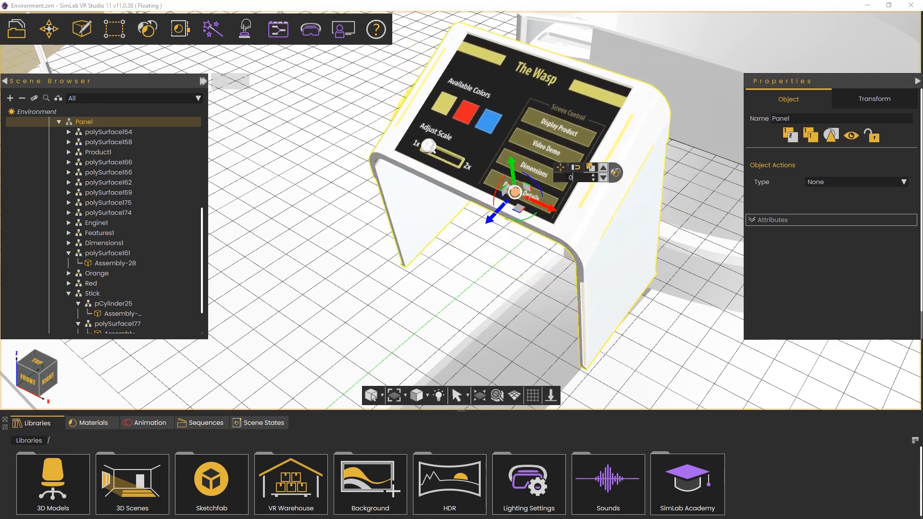
key("Return")
Rotate the panel by 90 degrees
left_click_drag(534, 174, 542, 182)
double_click(569, 177)
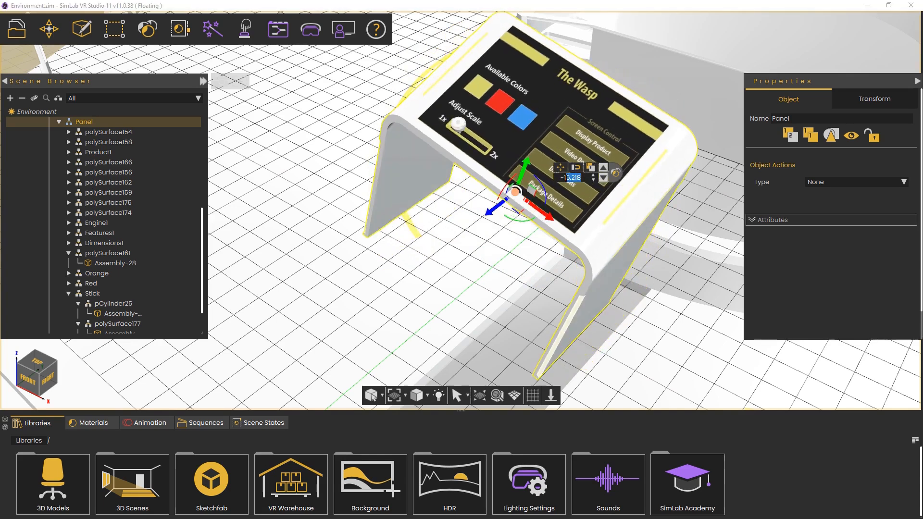
type("90")
key("Return")
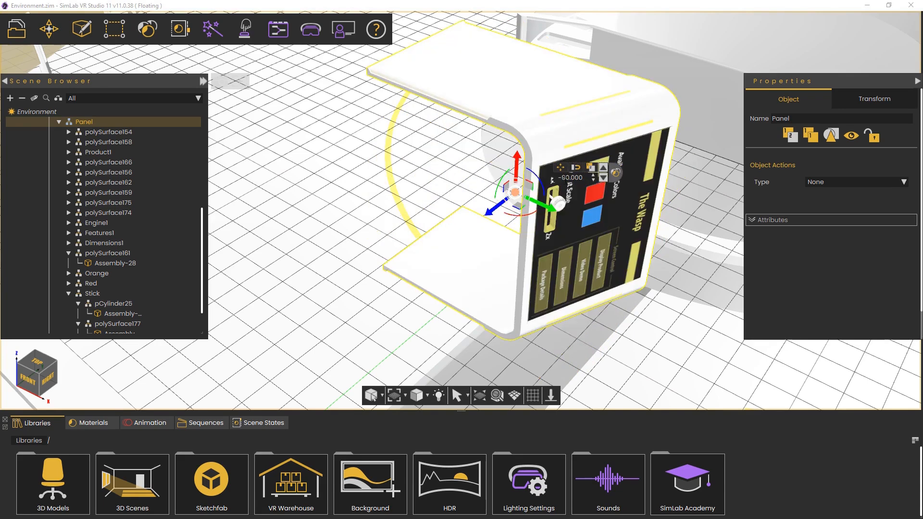
Set the panel's rotation back to 0 degrees
left_click_drag(540, 179, 583, 178)
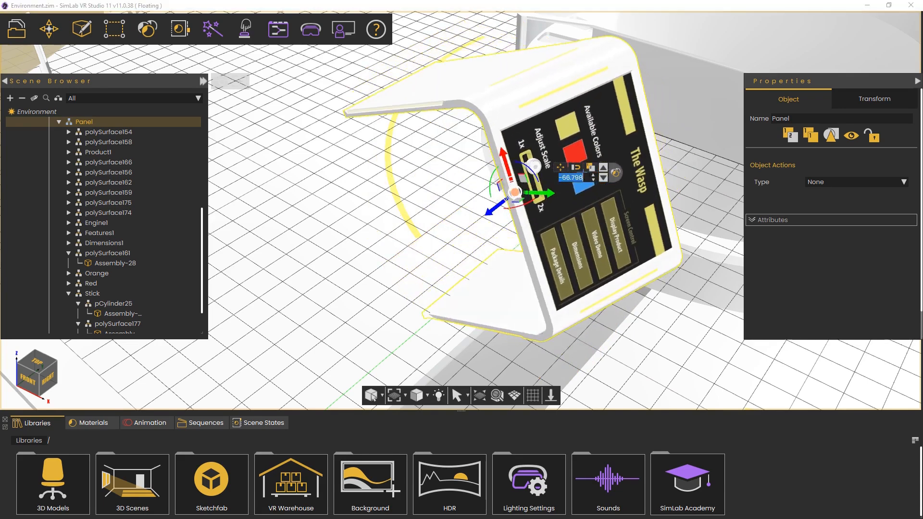
type("0")
key("Return")
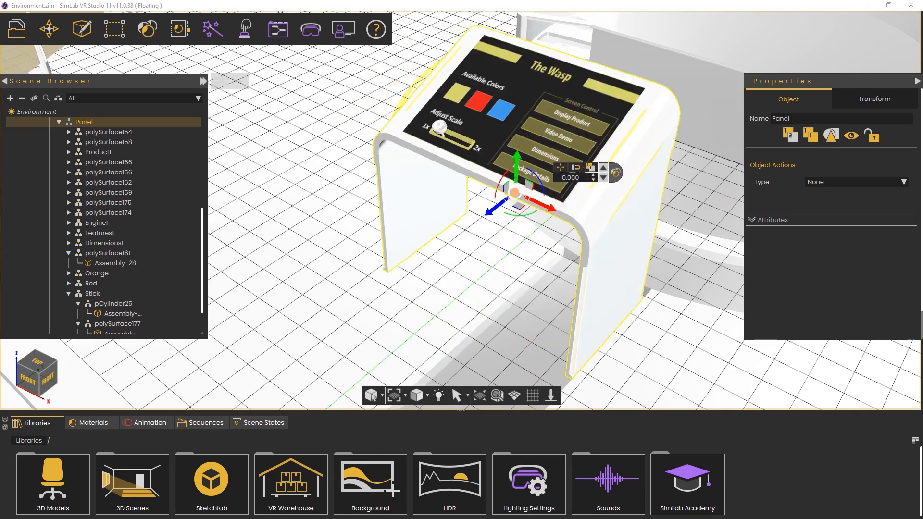
Move the panel along an axis by 0.5 units with the gizmo value field
left_click_drag(490, 214, 450, 241)
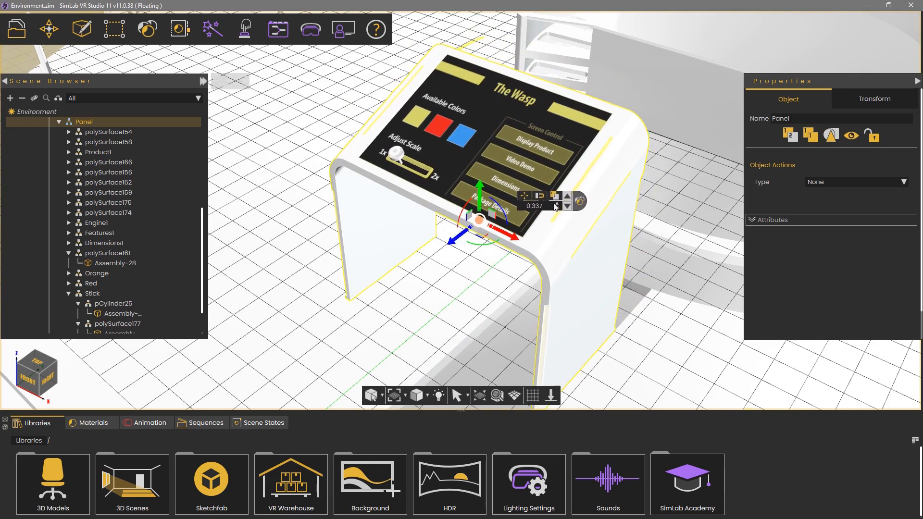
double_click(534, 205)
type("0.5")
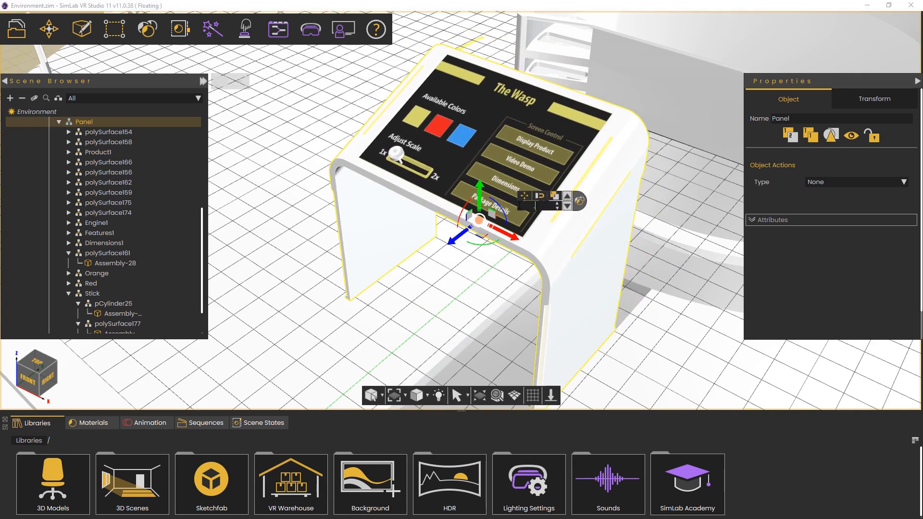
key("Return")
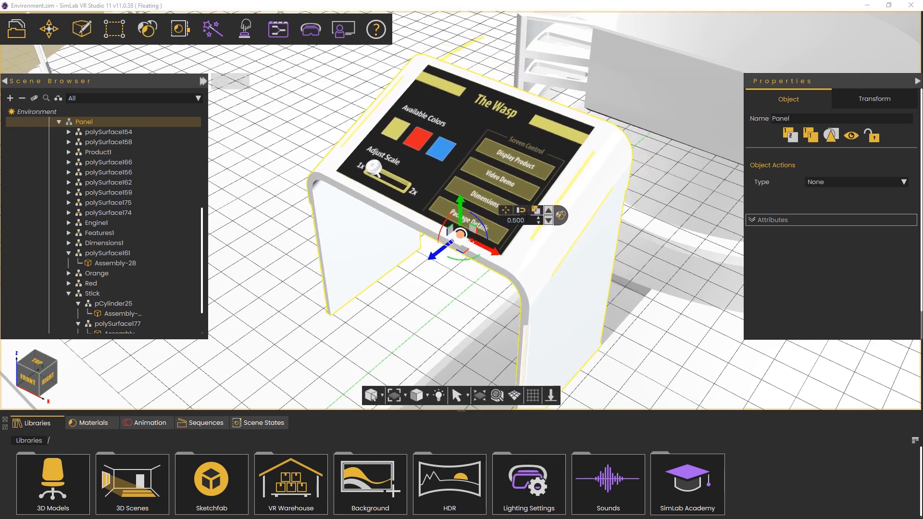
Change the panel's move value to 1
left_click_drag(525, 220, 483, 222)
type("1")
key("Return")
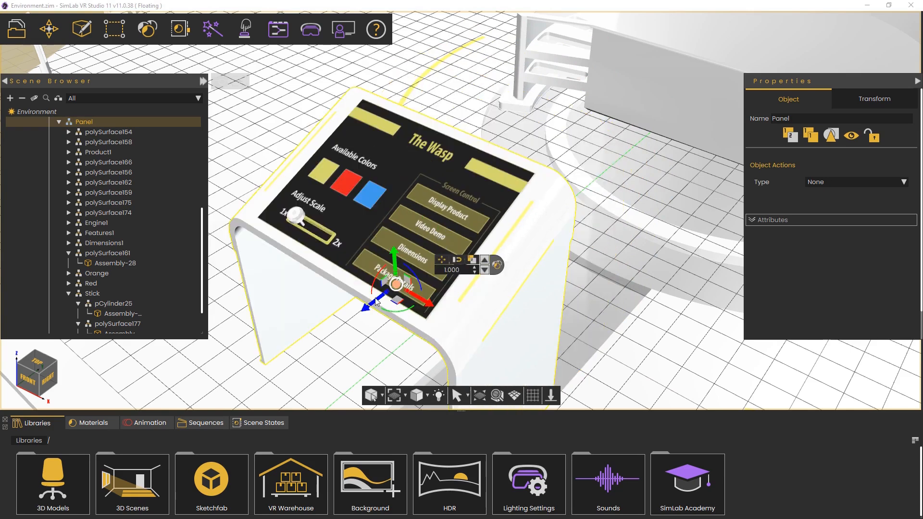
Reset the panel's move value to 0
middle_click_drag(377, 297, 396, 283)
left_click_drag(390, 296, 559, 174)
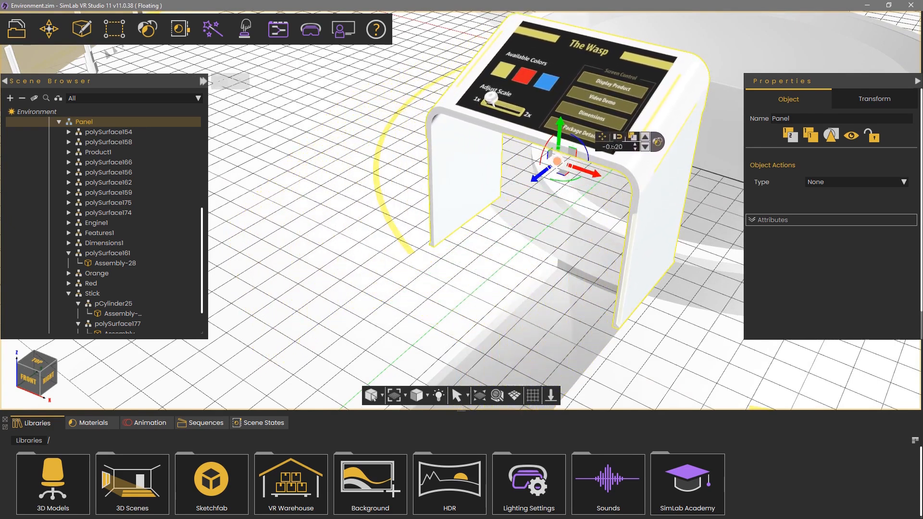
left_click_drag(625, 146, 591, 148)
type("0")
key("Return")
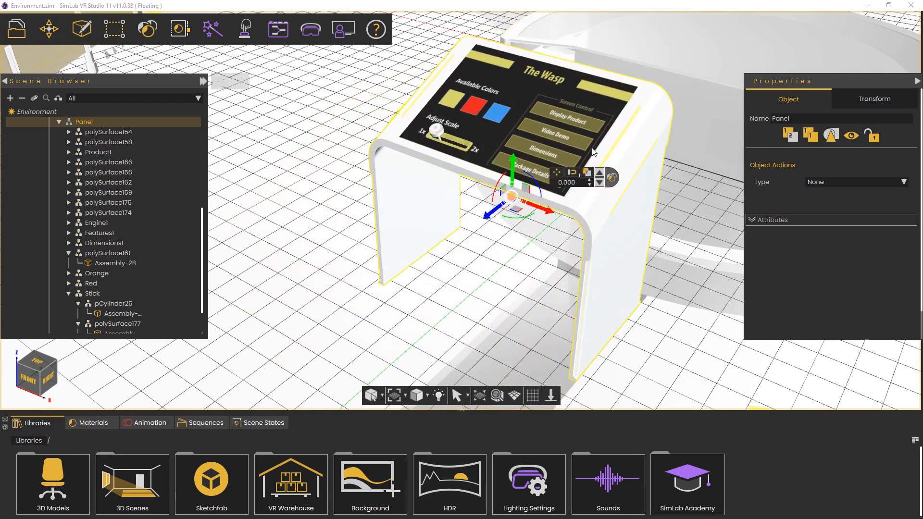
Scale the panel to 2
middle_click_drag(361, 178, 757, 260)
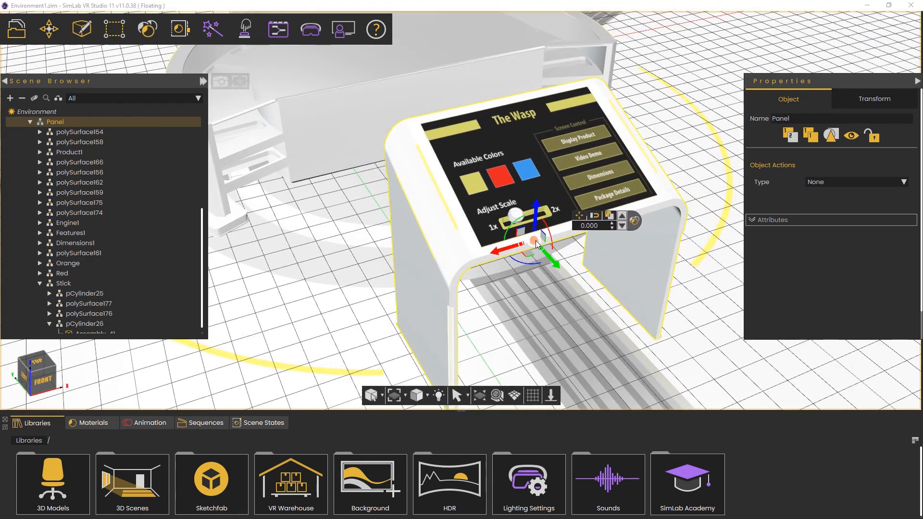
scroll(534, 240, "up", 5)
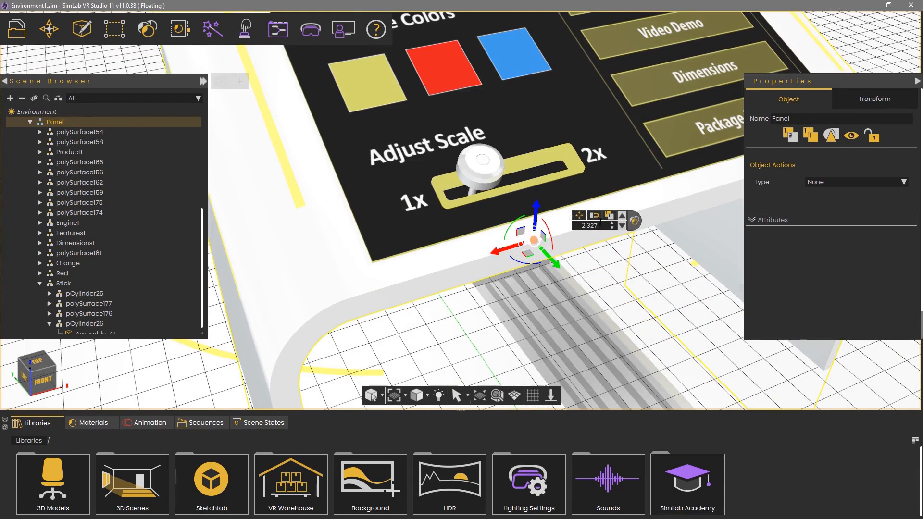
left_click_drag(598, 225, 554, 221)
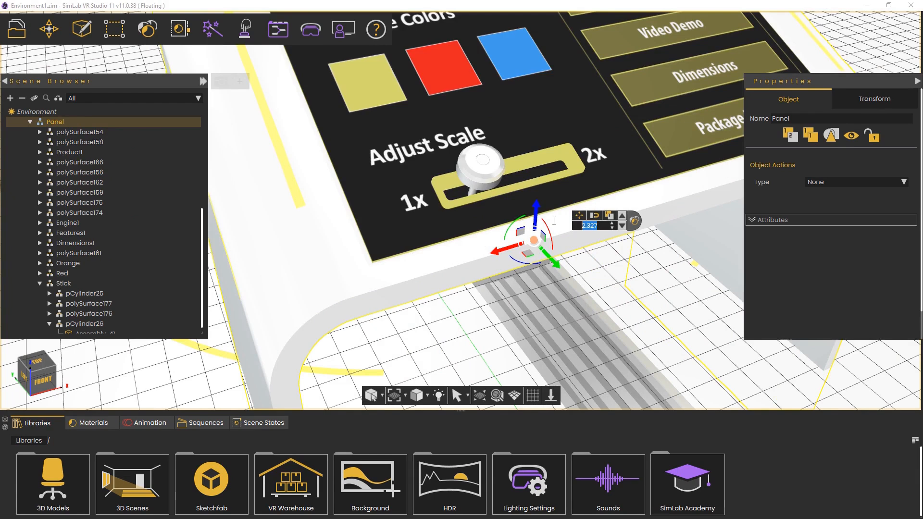
type("2")
key("Return")
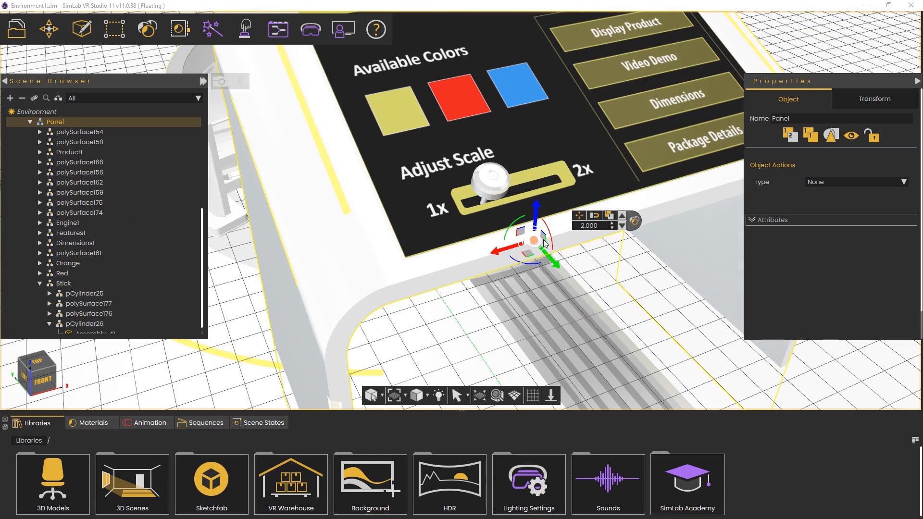
Scale the panel down to 0.2
left_click_drag(535, 240, 491, 272)
left_click_drag(600, 226, 563, 225)
type(".2")
key("Return")
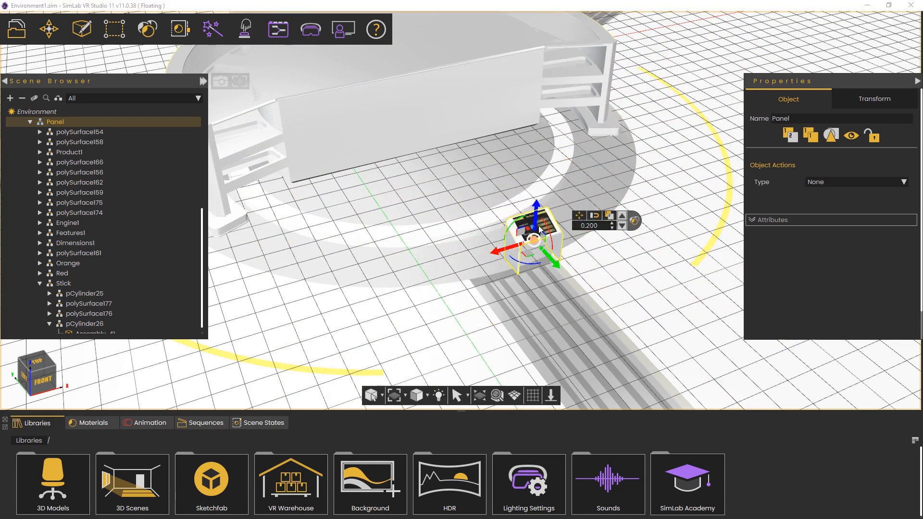
Set the panel's scale back to 1
left_click_drag(601, 228, 523, 228)
type("1")
key("Return")
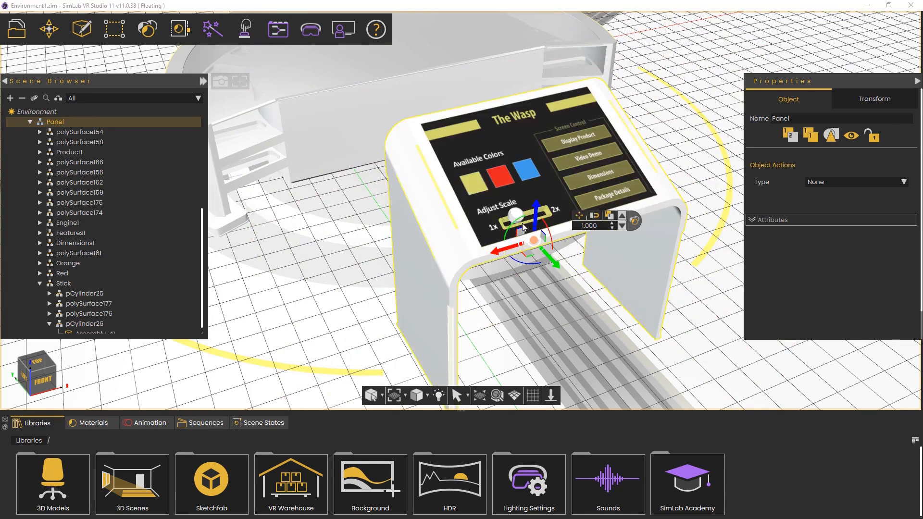
Switch the viewport to lit shading and inspect the panel's placement in the scene
right_click_drag(597, 263, 598, 204)
middle_click_drag(607, 187, 575, 241)
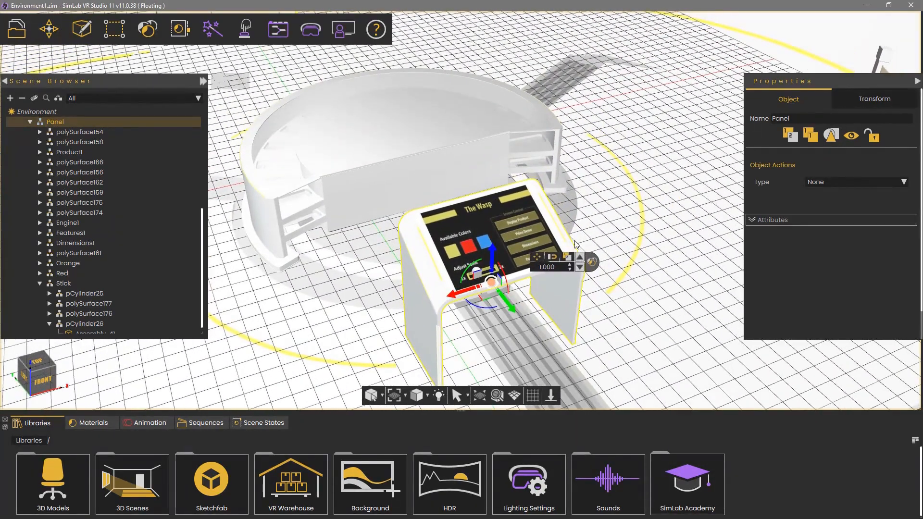
left_click(438, 397)
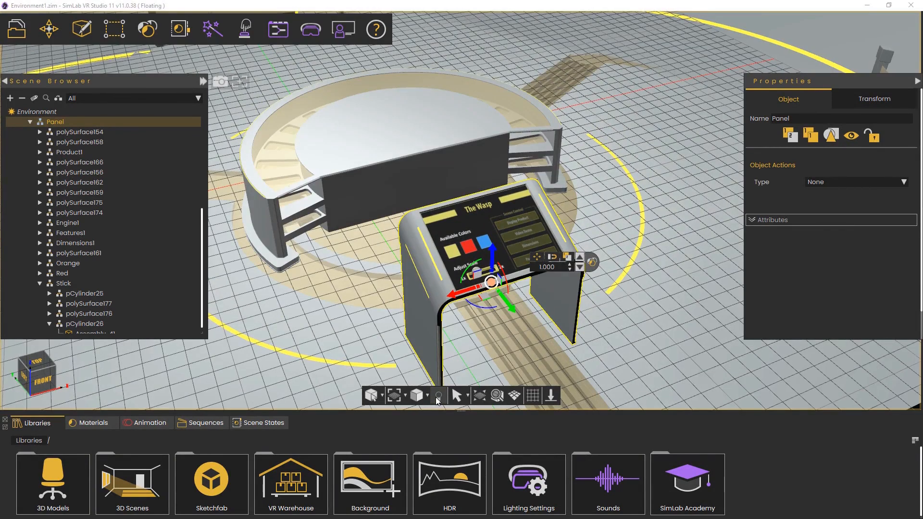
left_click_drag(599, 279, 476, 130)
middle_click_drag(475, 130, 641, 370)
left_click_drag(642, 369, 598, 330)
middle_click_drag(599, 330, 570, 157)
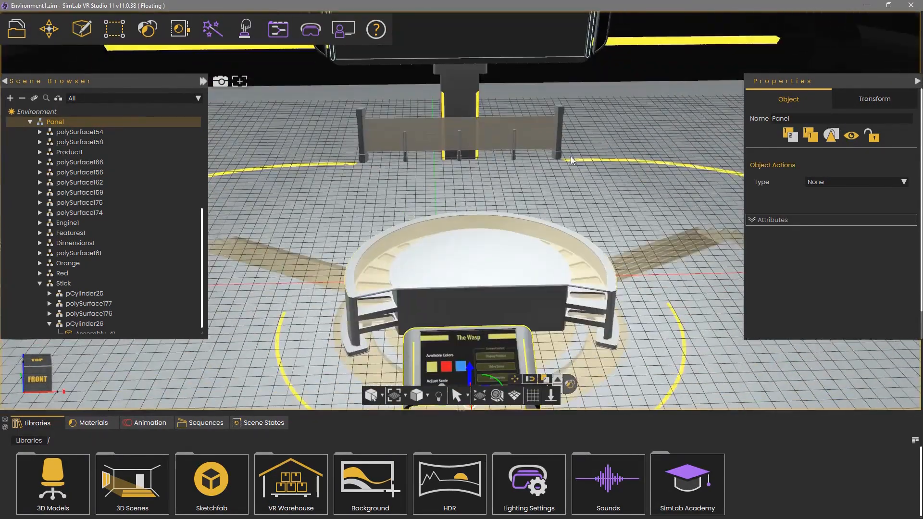
left_click_drag(570, 157, 524, 270)
middle_click_drag(524, 271, 561, 197)
left_click_drag(561, 198, 515, 235)
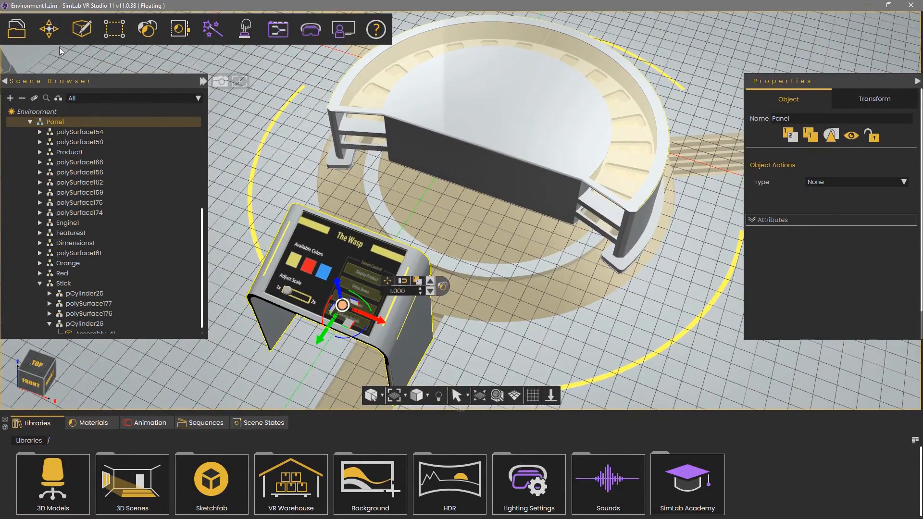
Import ToyCar_model.fbx from the VR Platform folder into the scene, keeping the default import settings
left_click(15, 34)
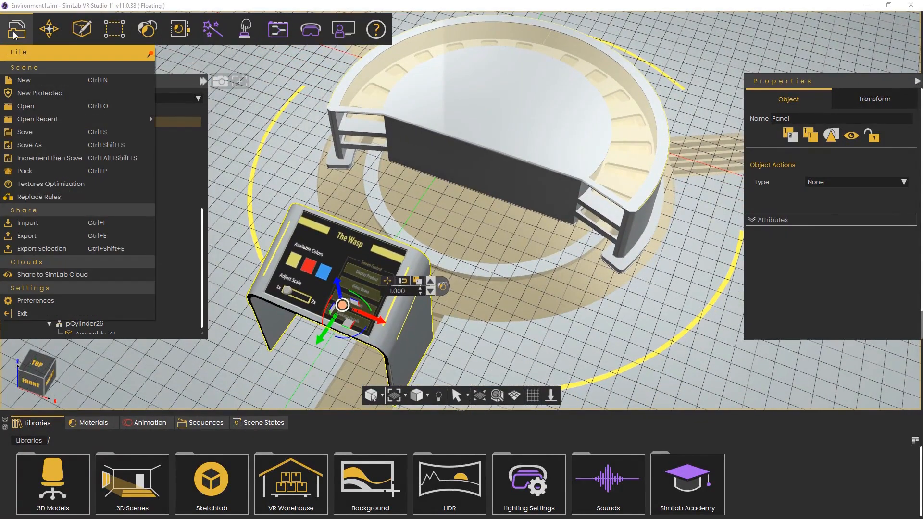
left_click(62, 223)
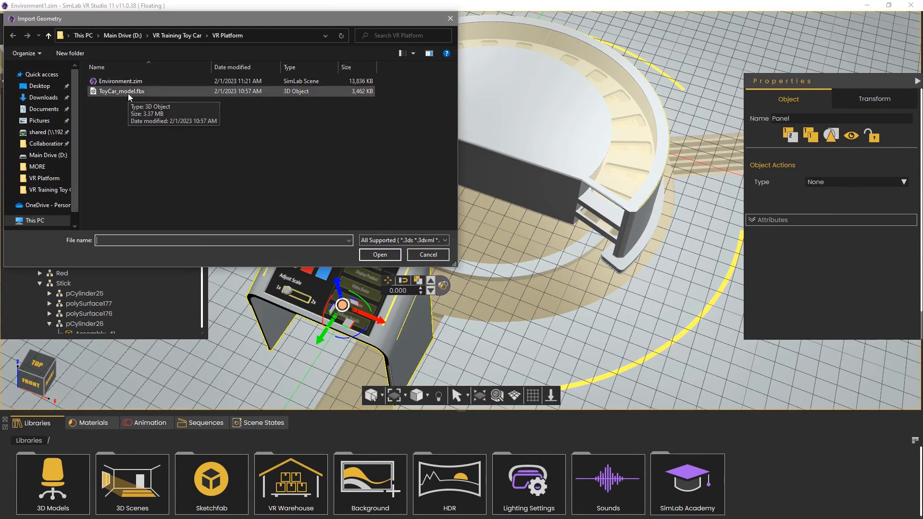
left_click(409, 239)
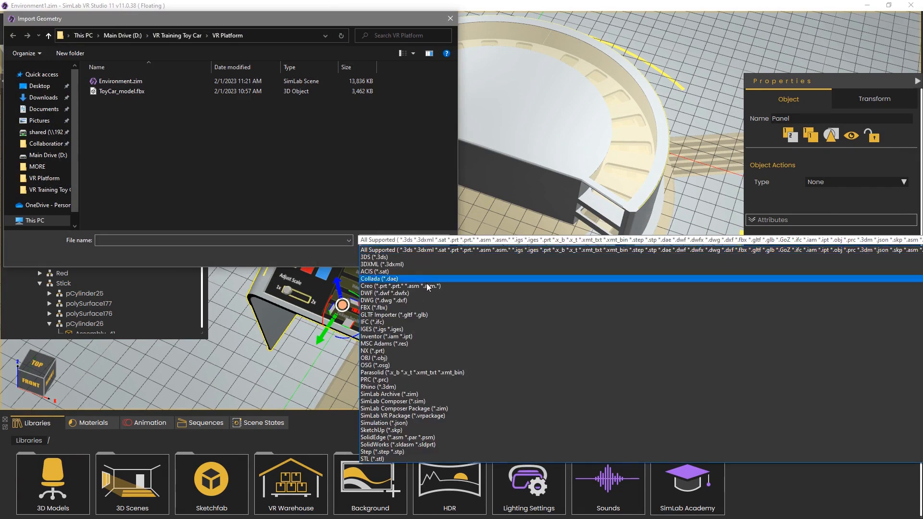
scroll(434, 302, "down", 2)
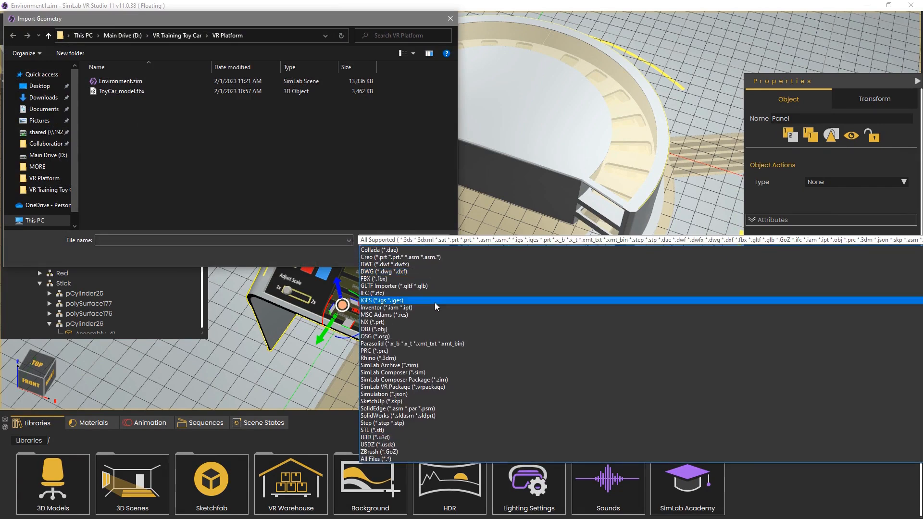
scroll(435, 302, "up", 2)
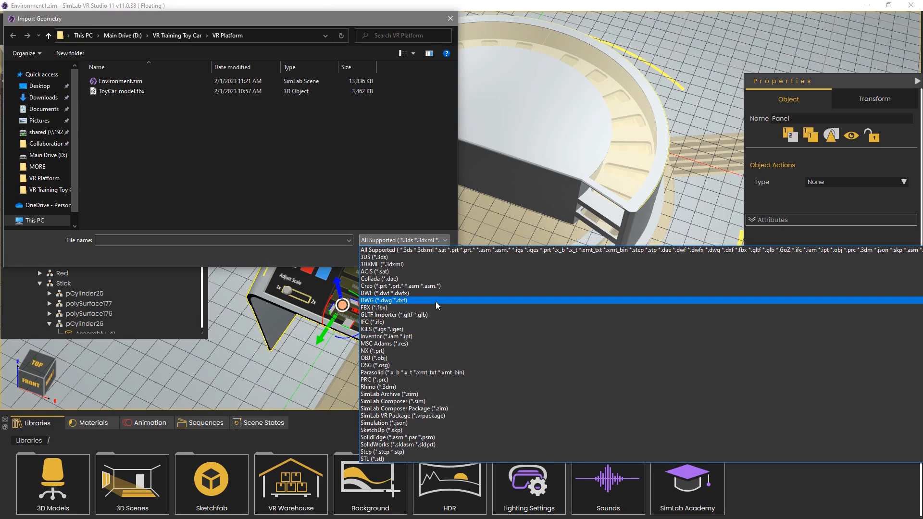
left_click(199, 136)
left_click(112, 90)
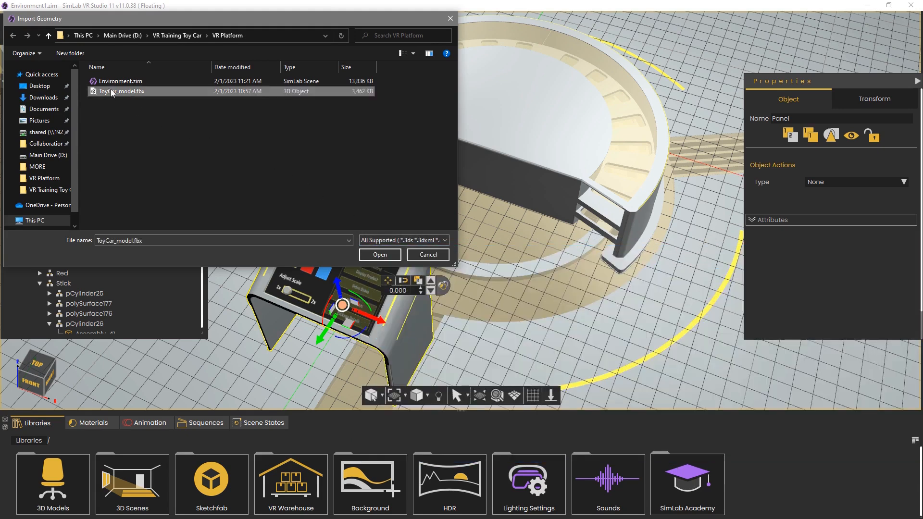
left_click(370, 256)
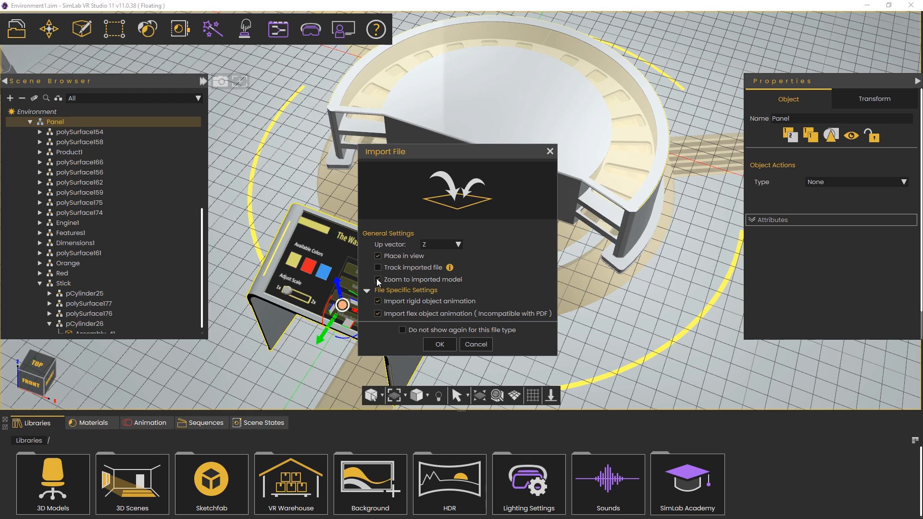
left_click(378, 281)
left_click(378, 280)
left_click(433, 345)
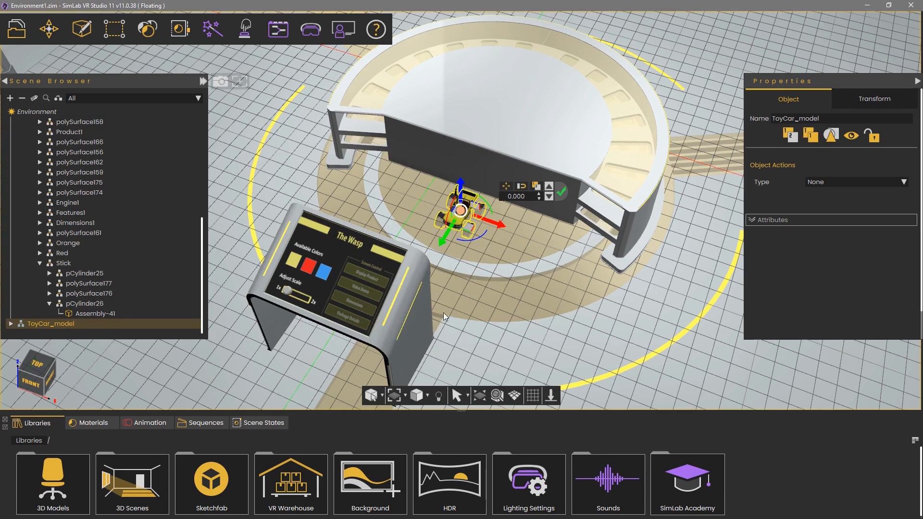
Raise the toy car and snap it onto the top surface of the round table
left_click_drag(555, 261, 456, 175)
scroll(506, 212, "up", 5)
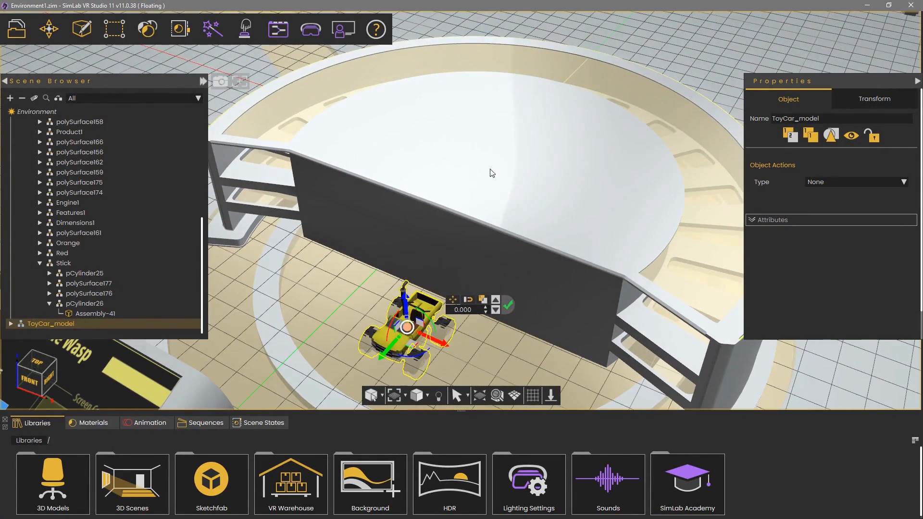
left_click(454, 302)
mouse_move(404, 297)
left_mouse_down()
mouse_move(440, 246)
mouse_move(405, 311)
left_mouse_up()
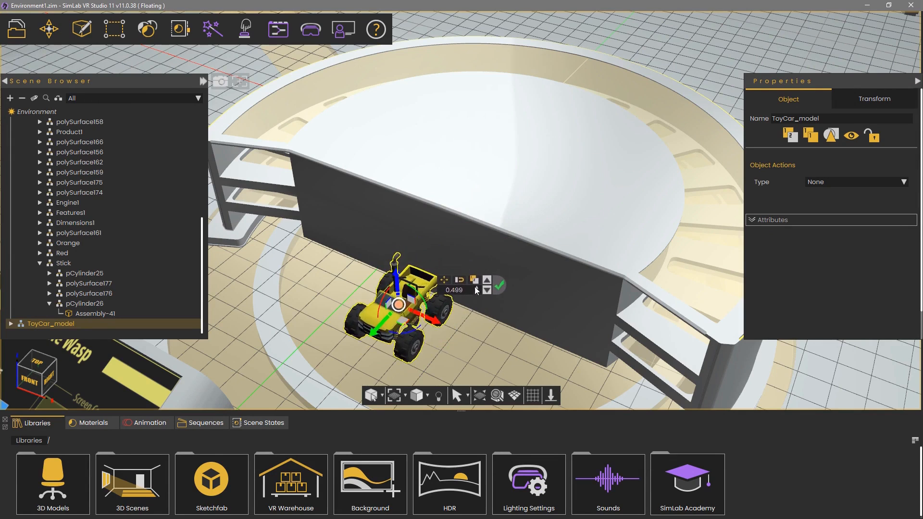
left_click(459, 283)
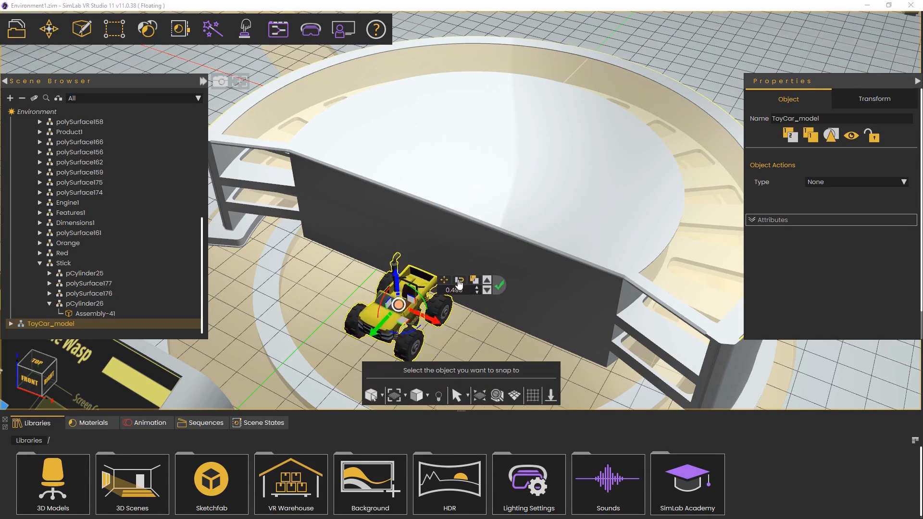
left_click(486, 178)
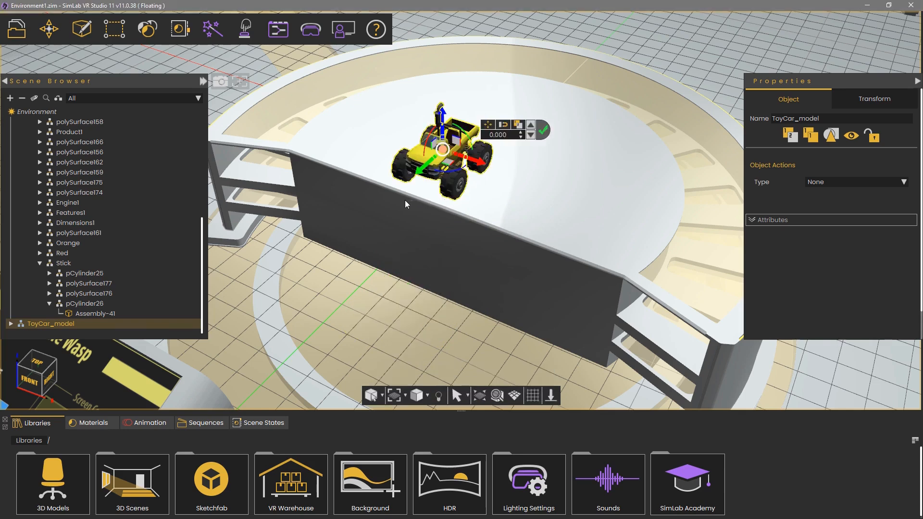
Shift the toy car slightly across the table top
middle_click_drag(510, 221, 629, 166)
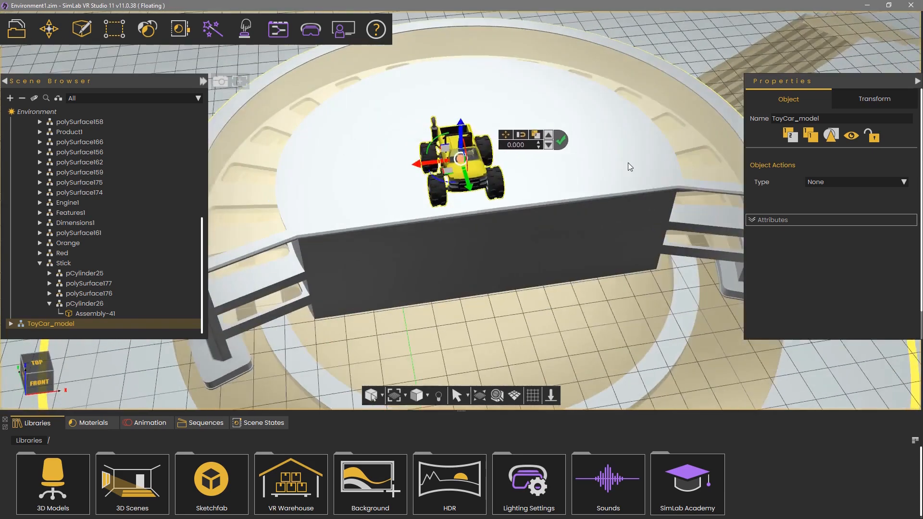
scroll(483, 263, "up", 6)
middle_click_drag(483, 265, 529, 87)
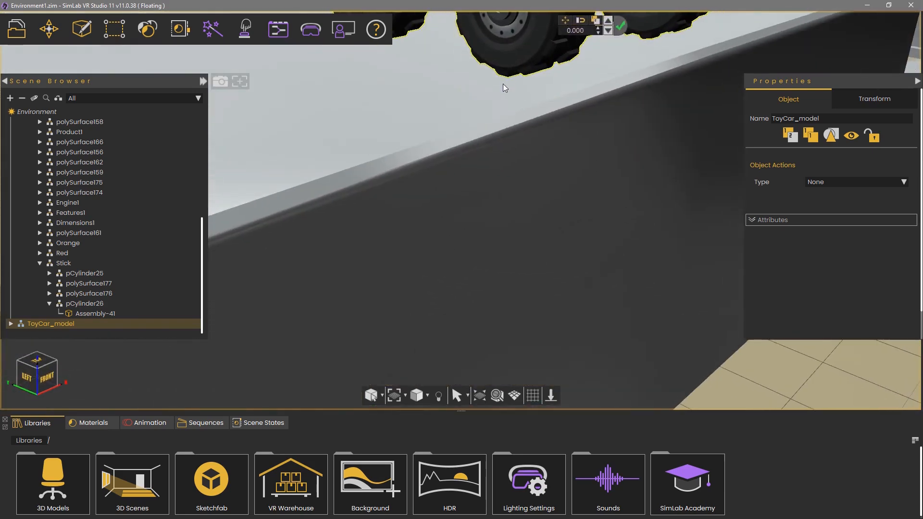
middle_click_drag(624, 151, 292, 326)
scroll(292, 326, "down", 4)
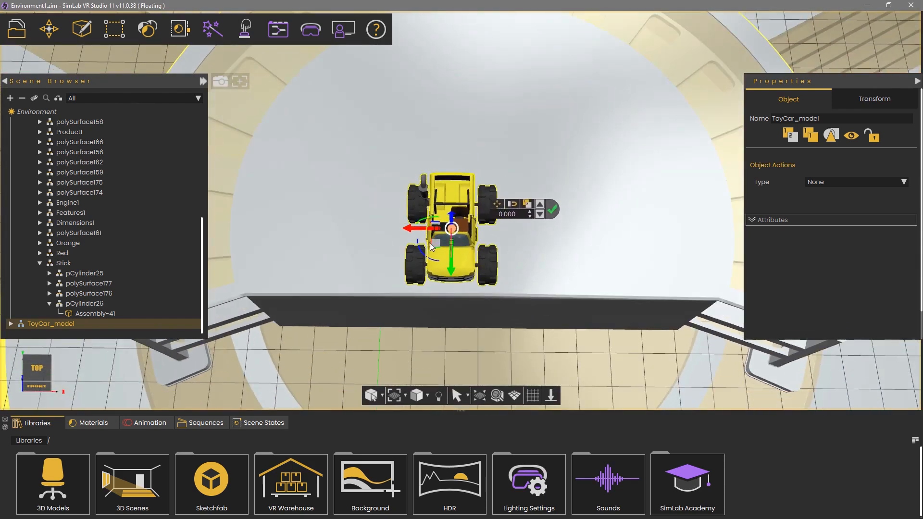
left_click_drag(443, 245, 467, 243)
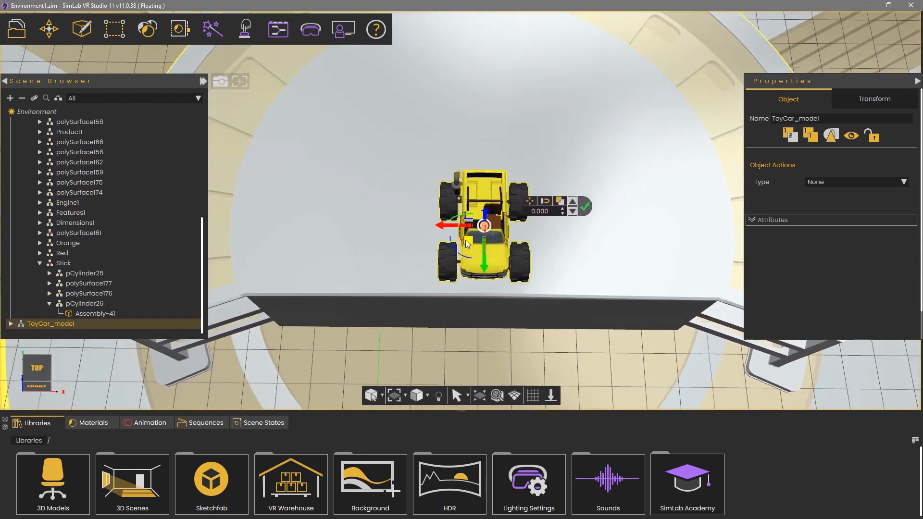
Rotate the toy car about its vertical axis to 270 degrees
middle_click_drag(624, 301, 607, 171)
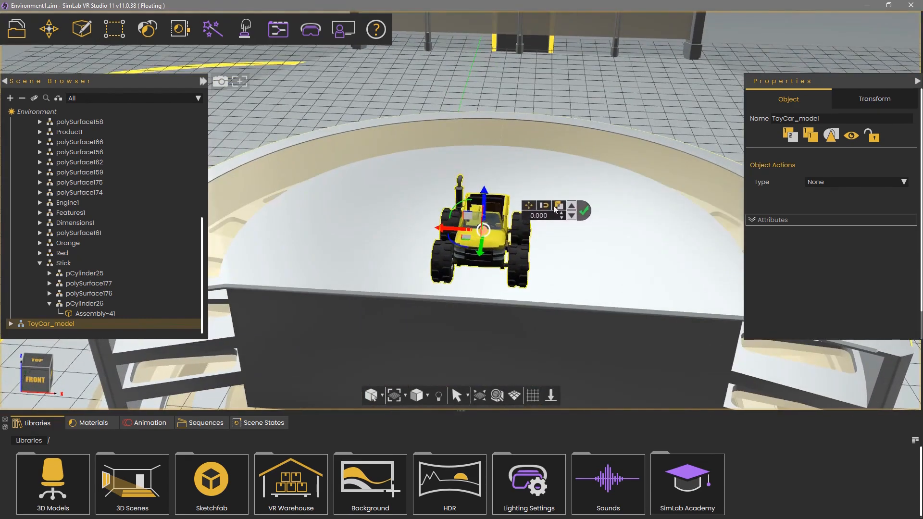
left_click_drag(464, 247, 426, 241)
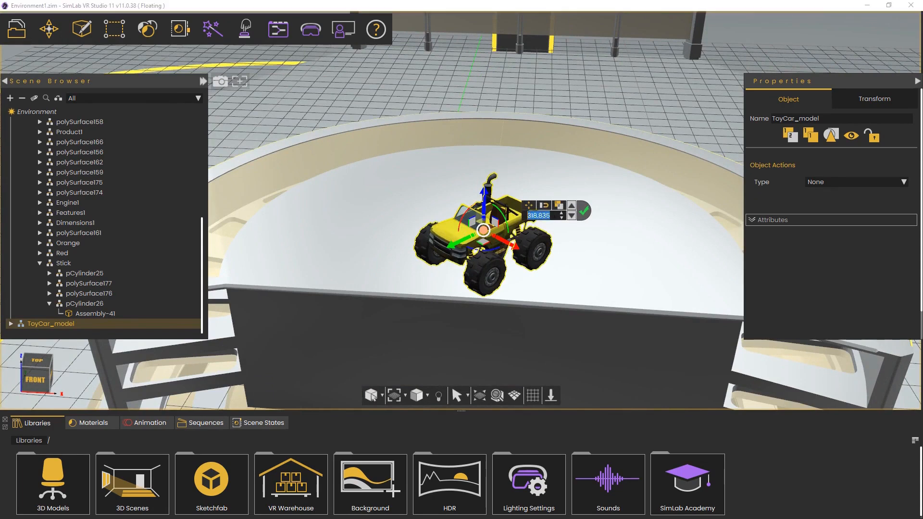
type("270")
key("Return")
Fine-tune the toy car's position on the table top with a small nudge along one axis
middle_click_drag(381, 279, 503, 255)
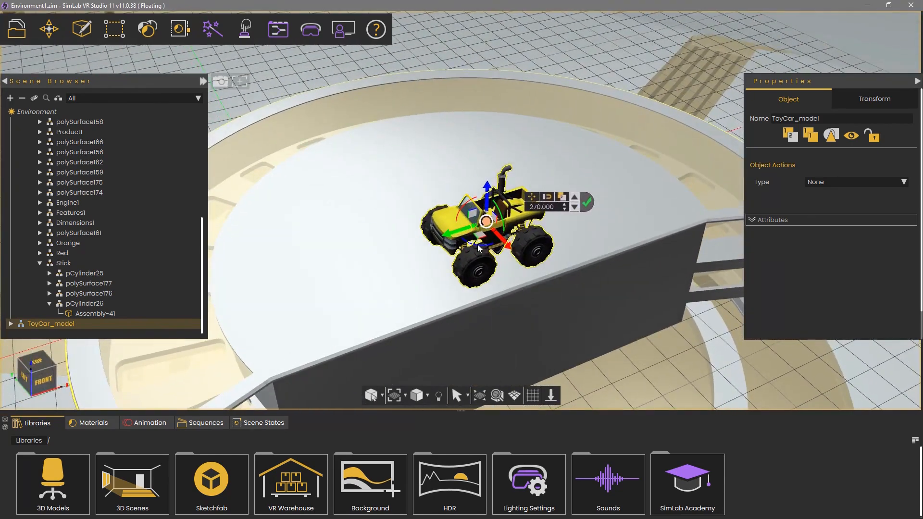
middle_click_drag(610, 287, 470, 360)
left_click_drag(390, 311, 381, 311)
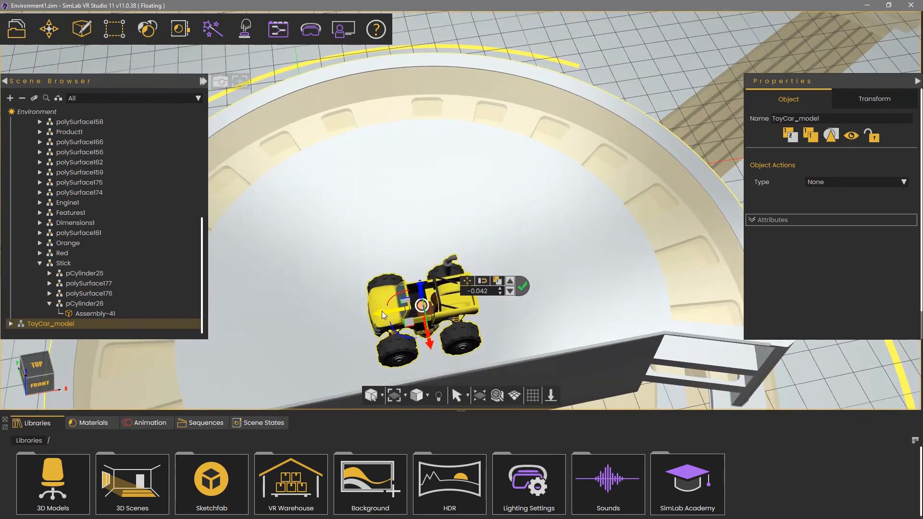
middle_click_drag(580, 328, 317, 259)
middle_click_drag(690, 237, 865, 296)
middle_click_drag(594, 310, 588, 271)
scroll(585, 309, "up", 3)
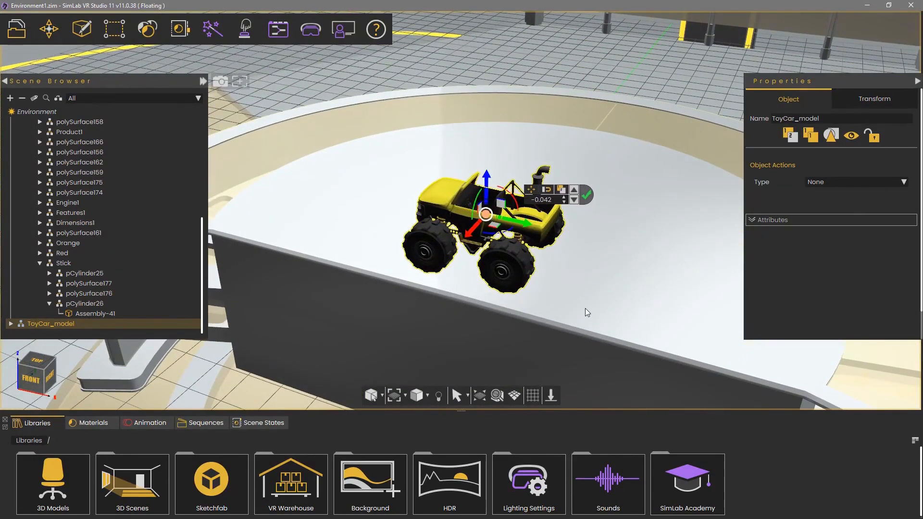
Select the toy car's front left wheel and apply a matte rugged material preset to it
left_click(440, 231)
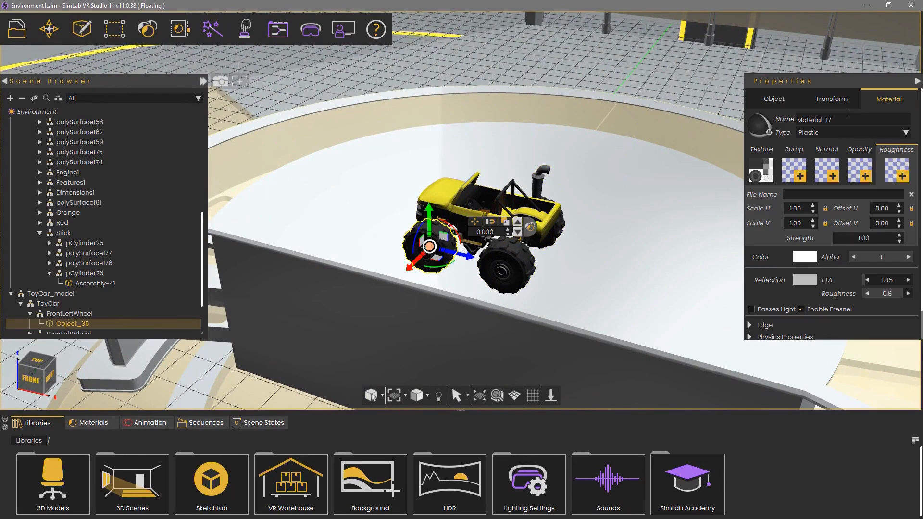
scroll(633, 138, "up", 5)
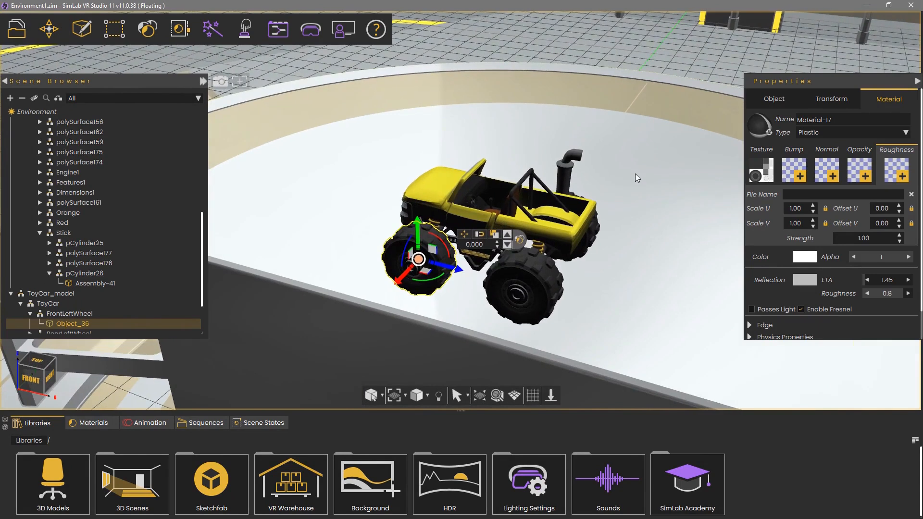
left_click(768, 152)
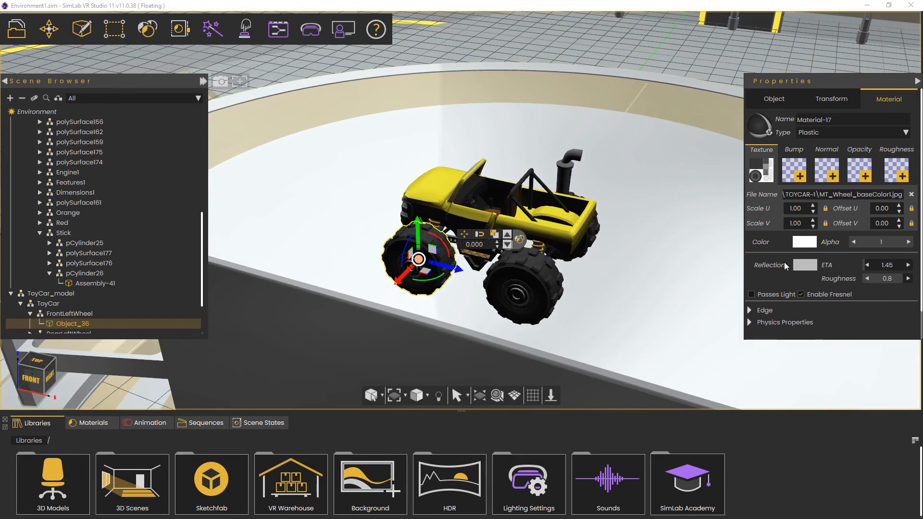
scroll(664, 266, "up", 3)
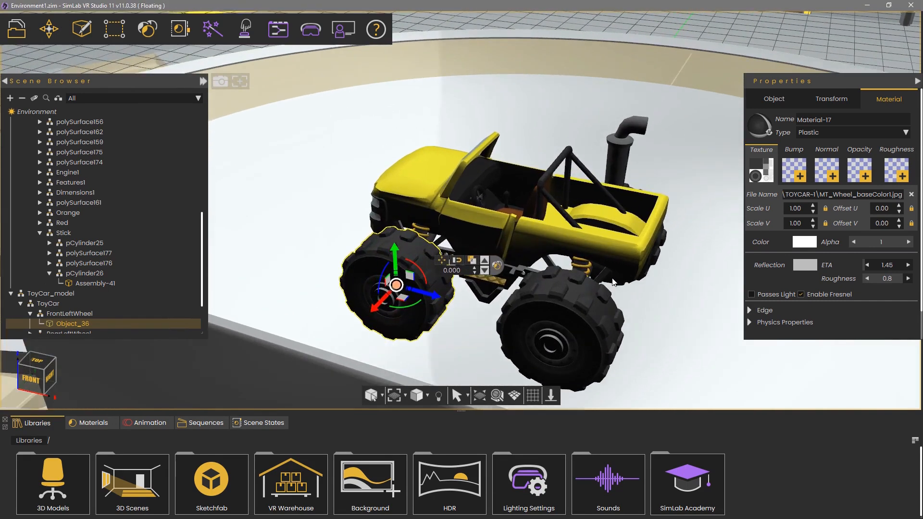
left_click(497, 265)
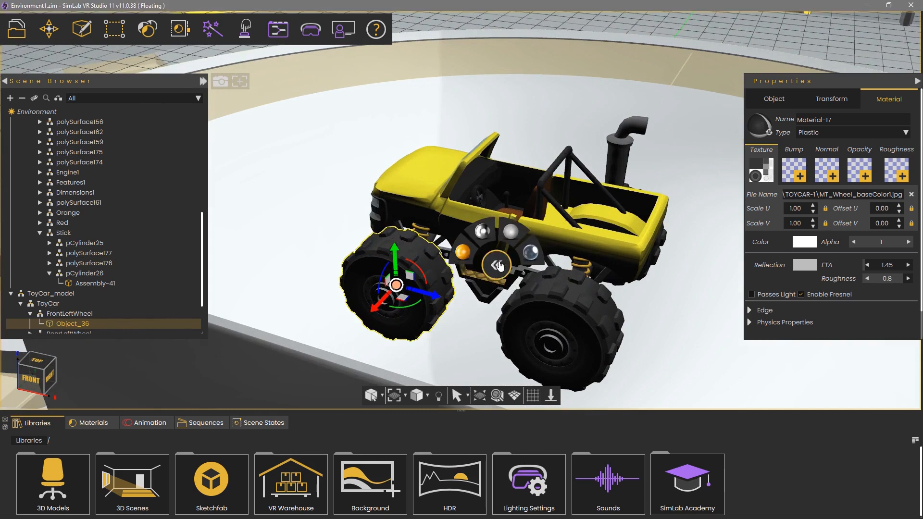
mouse_move(463, 253)
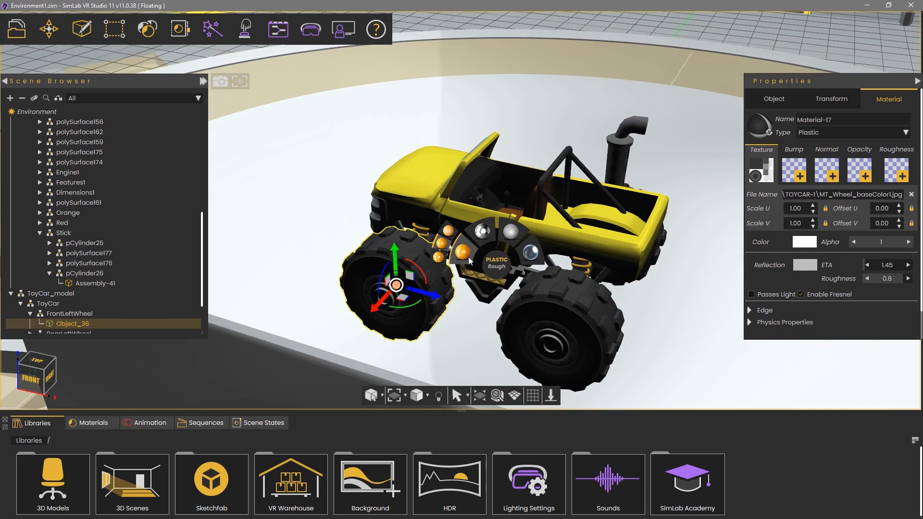
mouse_move(510, 235)
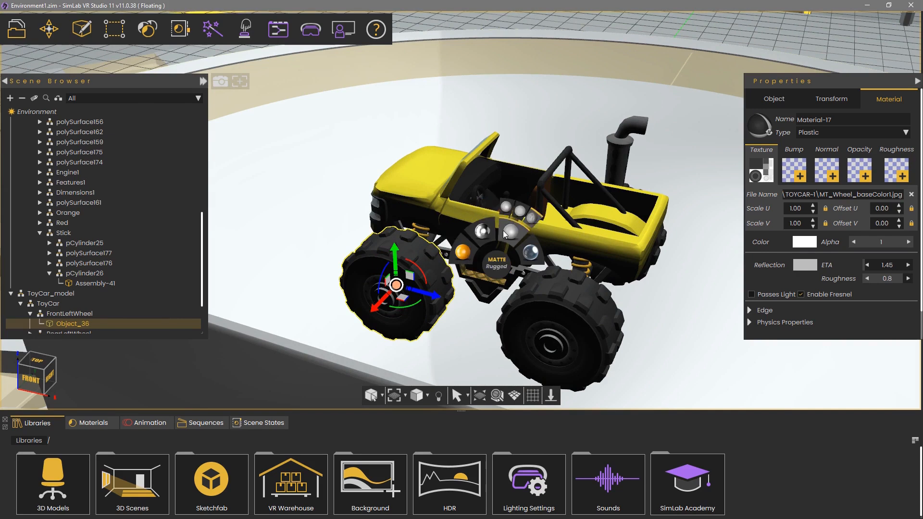
mouse_move(529, 254)
left_click(505, 209)
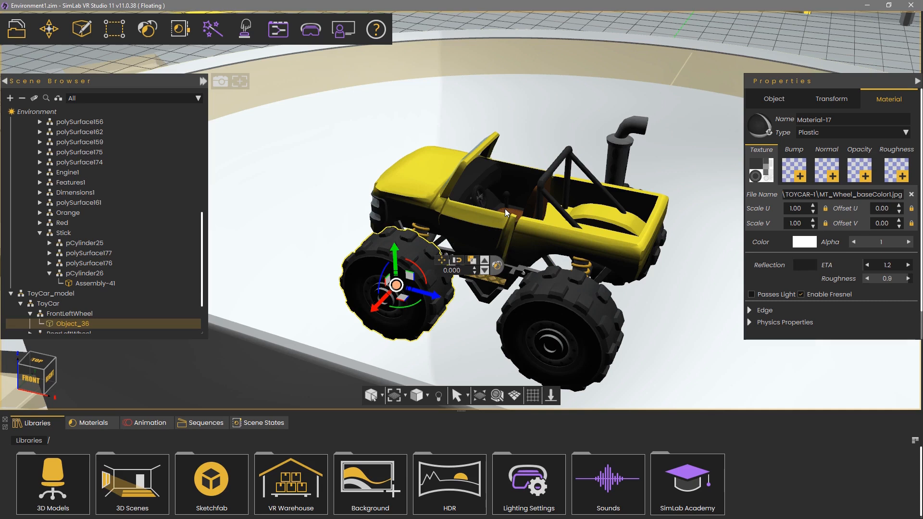
Select the toy car's body and apply a shiny plastic material preset to it
middle_click_drag(399, 163, 897, 168)
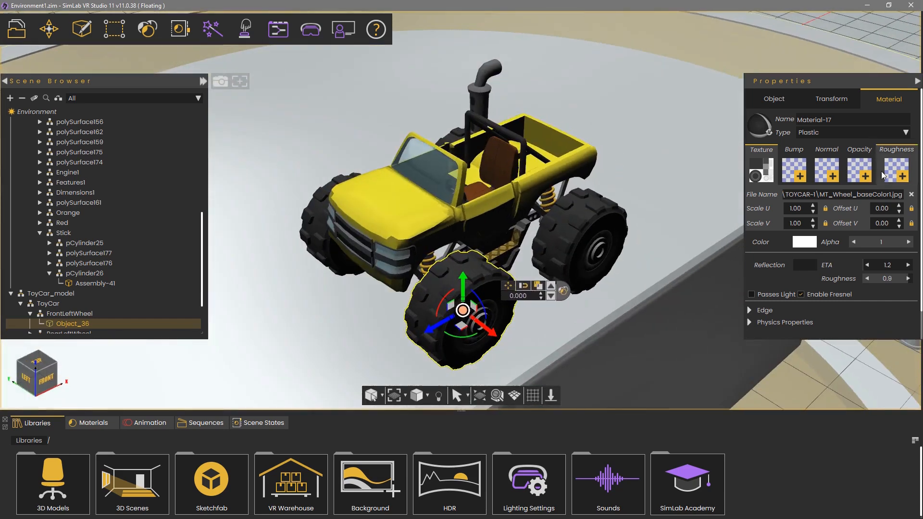
left_click(397, 202)
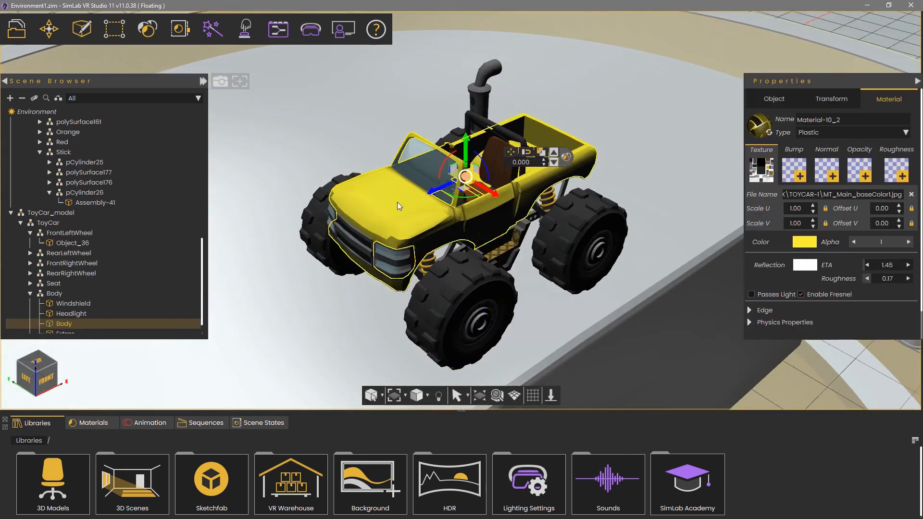
left_click(566, 157)
mouse_move(534, 148)
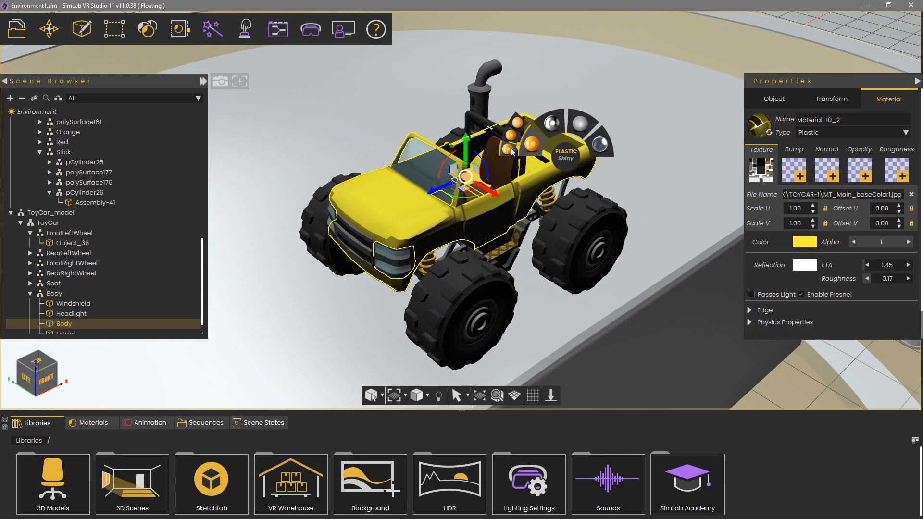
left_click(512, 152)
Adjust the body's shiny plastic preset to a glossier finish with ETA 1.7 and roughness 0
left_click_drag(588, 93, 653, 161)
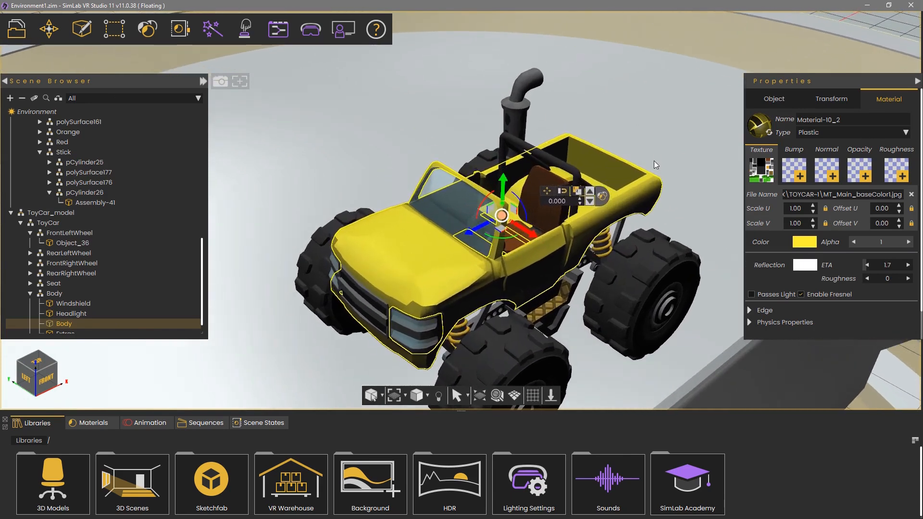
Select the toy car's frame and apply a rough metal material preset to it
left_click(515, 100)
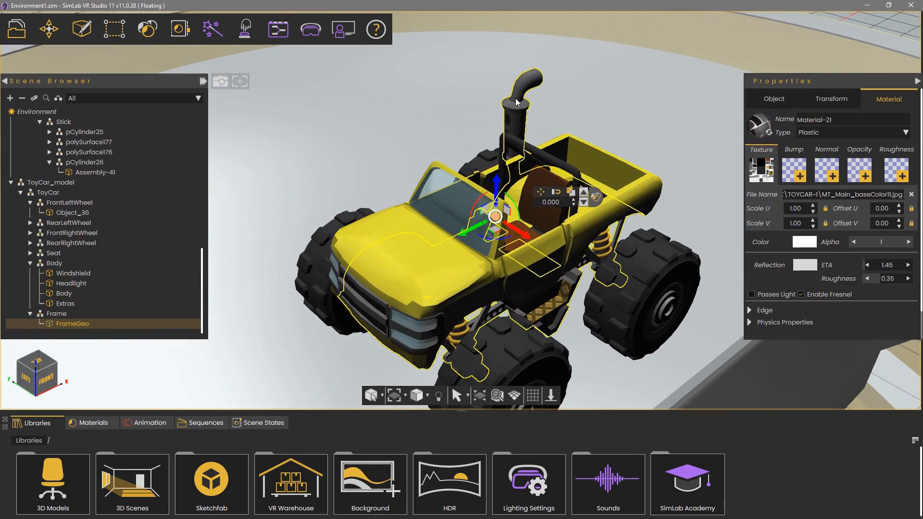
left_click(597, 197)
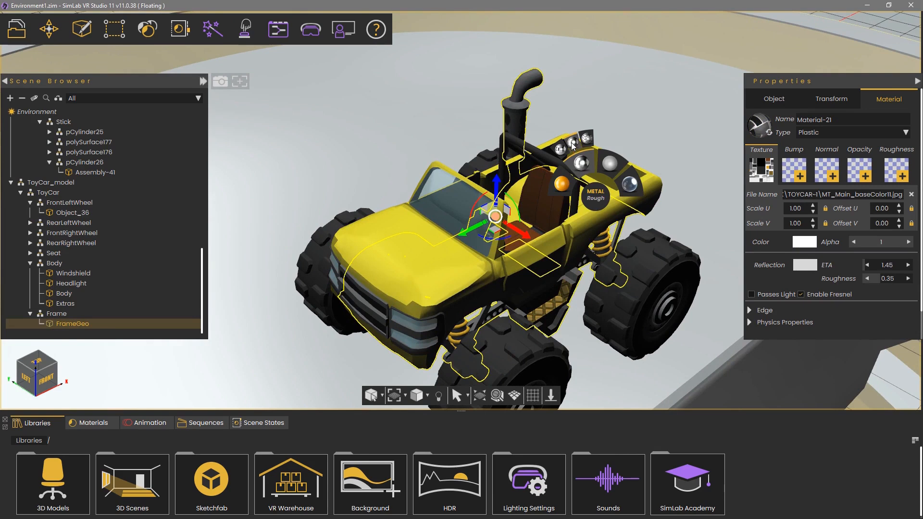
left_click(572, 142)
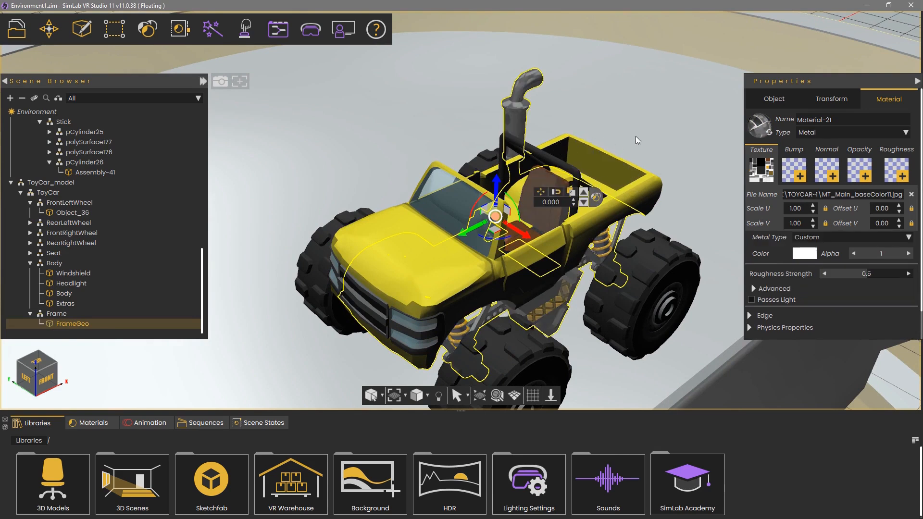
scroll(636, 135, "down", 5)
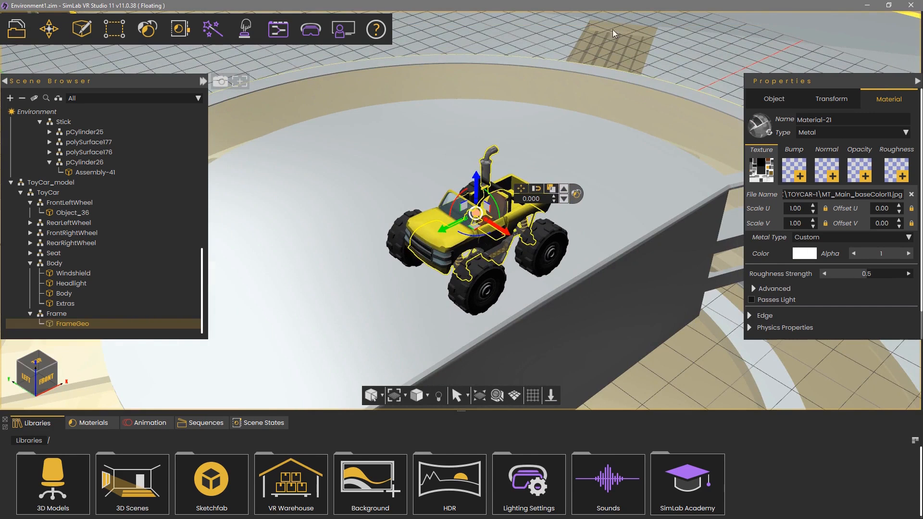
Select the scene environment and try a salmon HDR lighting colour before setting it back to white
left_click(60, 111)
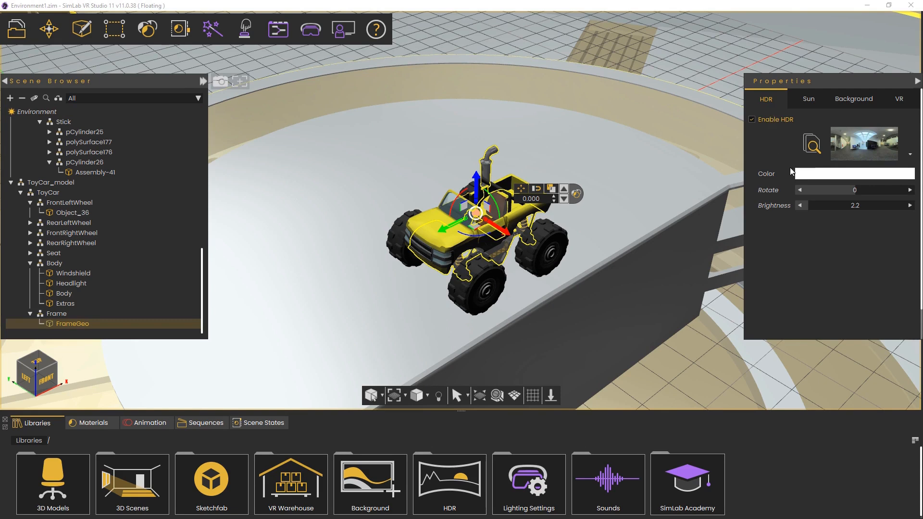
left_click(804, 174)
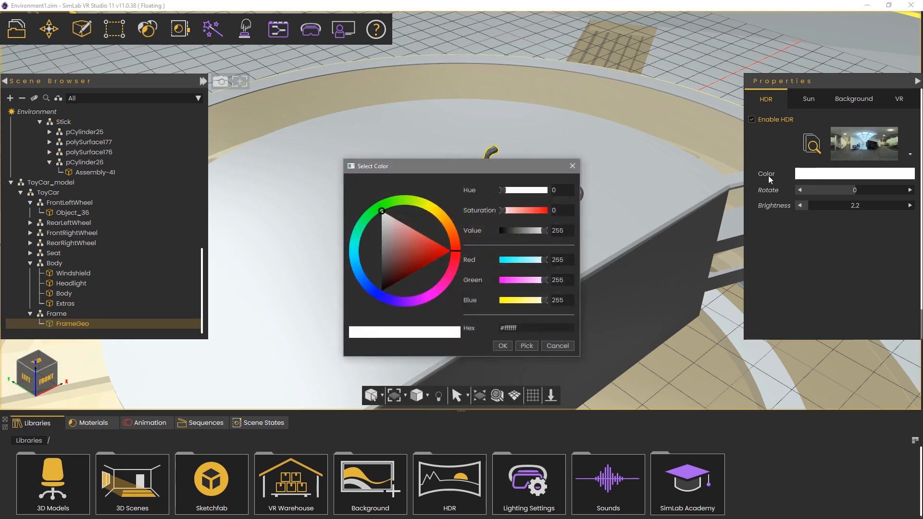
left_click_drag(406, 220, 411, 233)
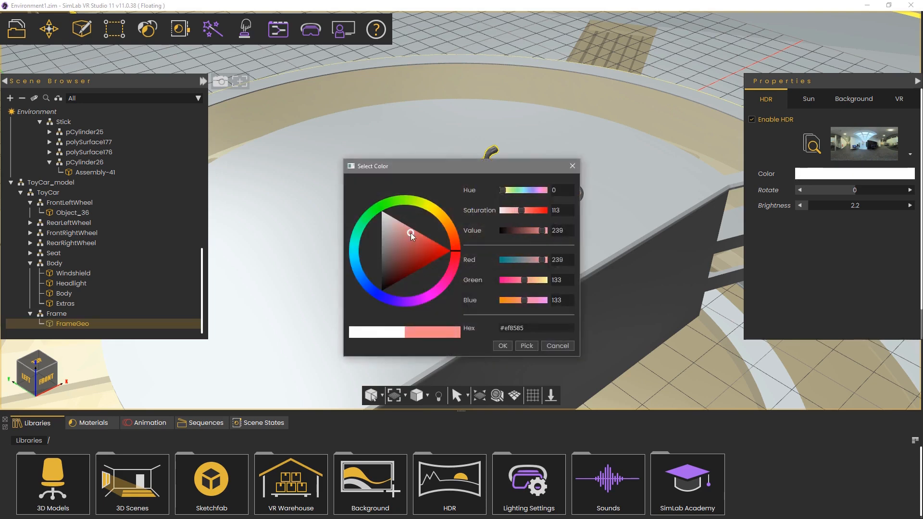
left_click(503, 346)
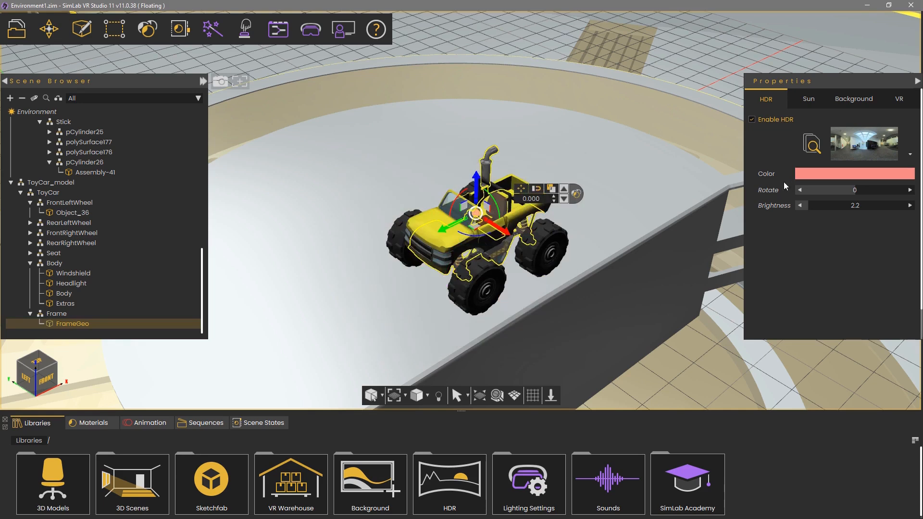
left_click(798, 182)
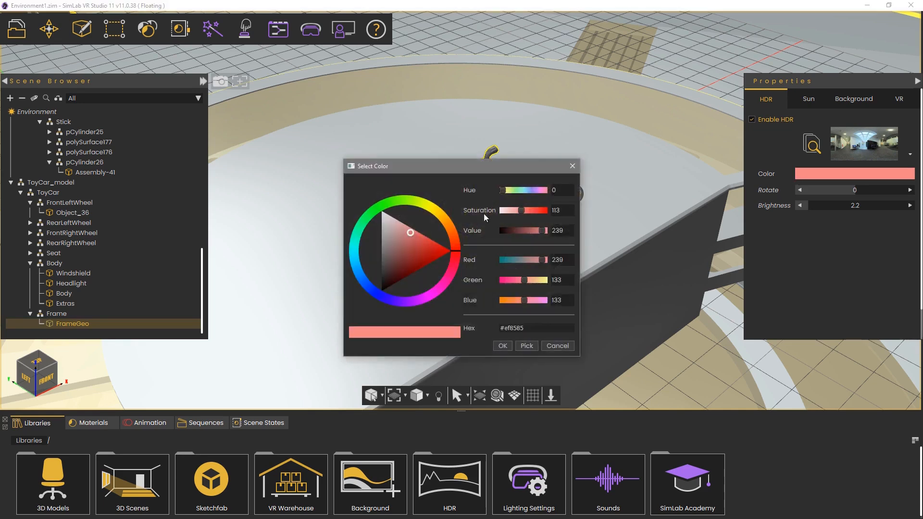
left_click(501, 346)
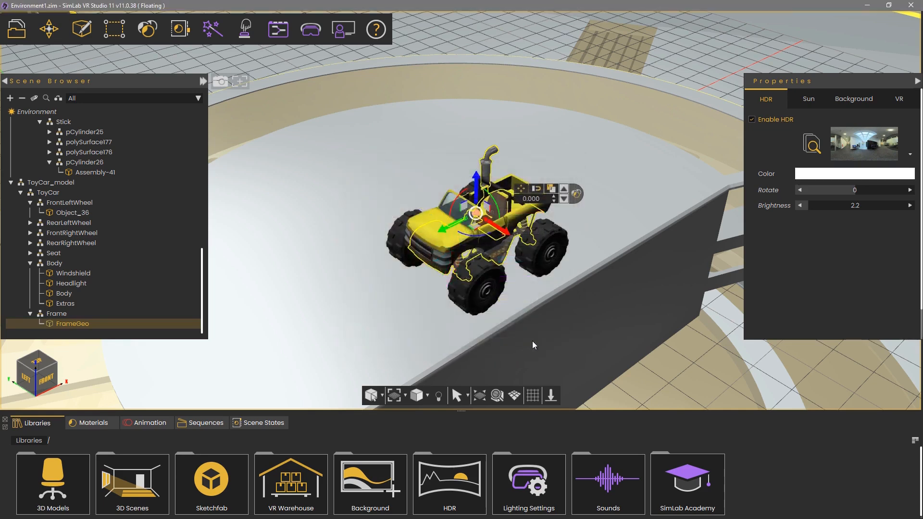
Set the HDR rotation to -44 and pick an indoor hall HDRI from the HDRI library
left_click_drag(858, 190, 836, 189)
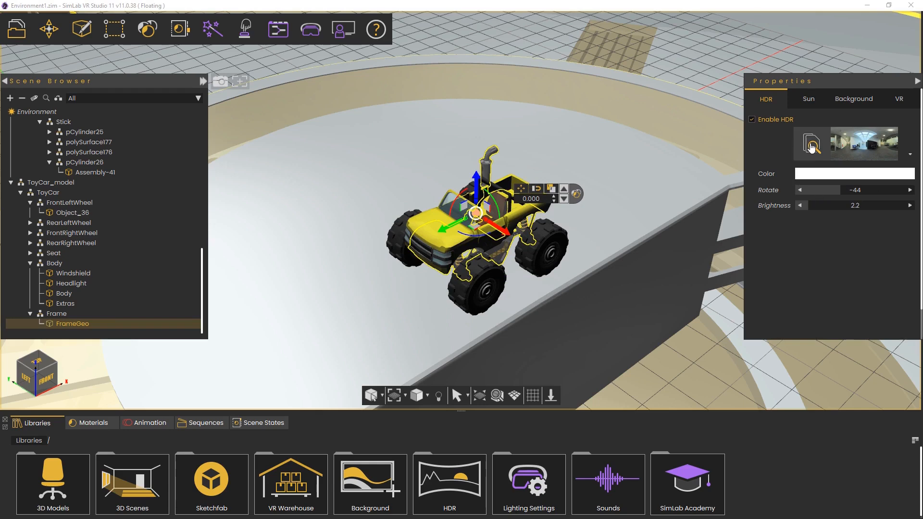
left_click(811, 145)
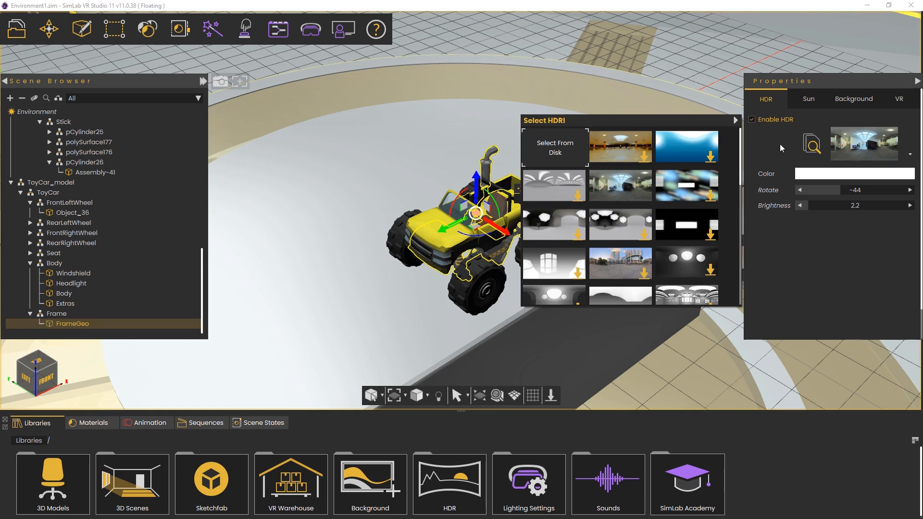
scroll(637, 165, "down", 5)
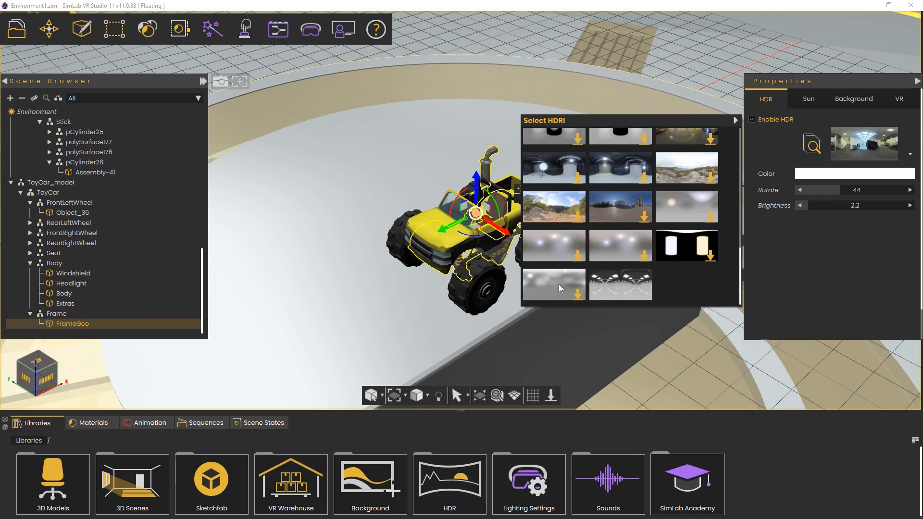
scroll(558, 276, "up", 5)
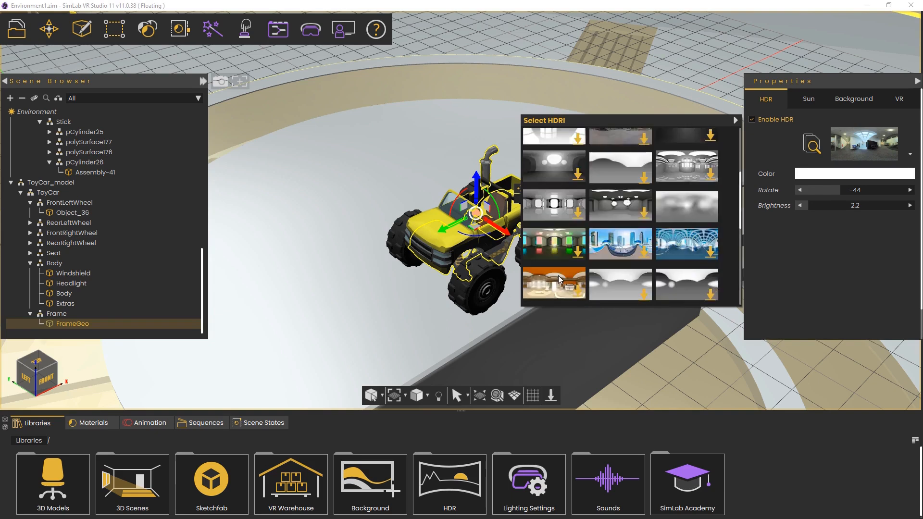
left_click(681, 166)
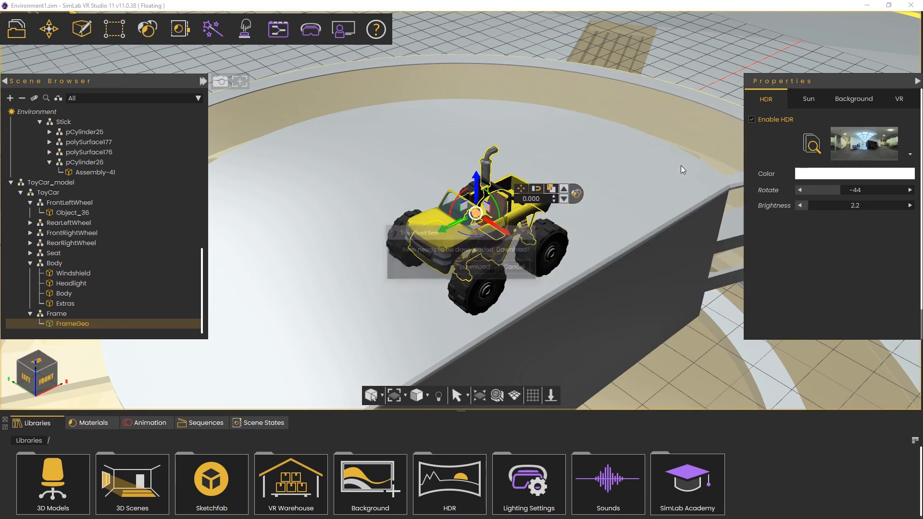
Download the chosen HDRI by signing in with the account e-mail and password, then use the item
left_click(476, 267)
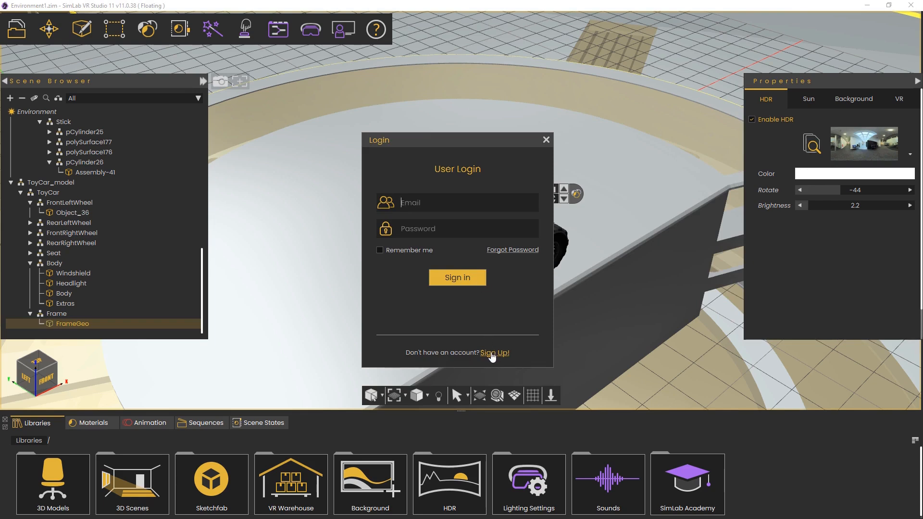
key("Tab")
type("••••••••••")
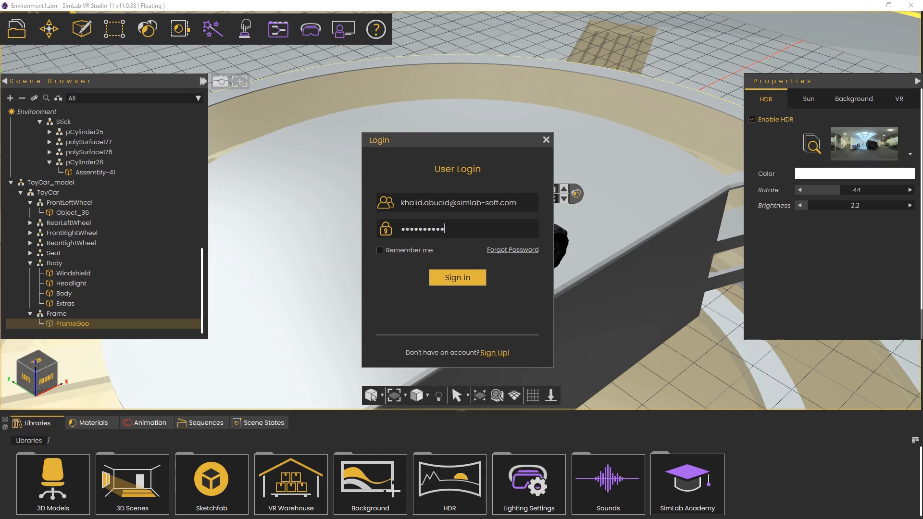
left_click(471, 277)
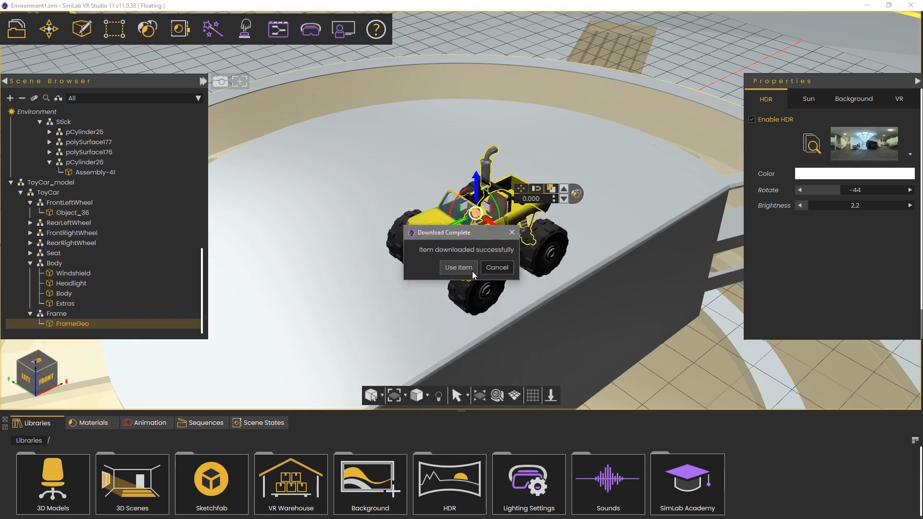
left_click(472, 273)
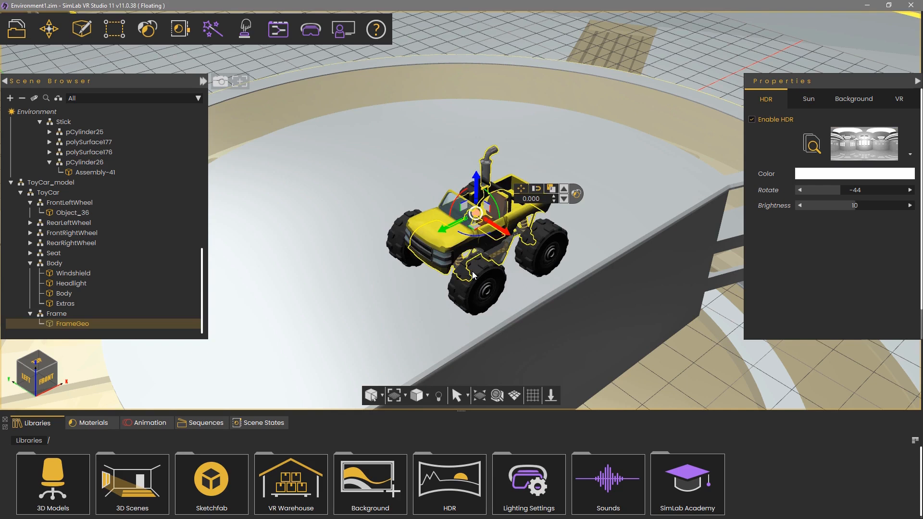
Set the HDR brightness to 2
double_click(857, 205)
type("2")
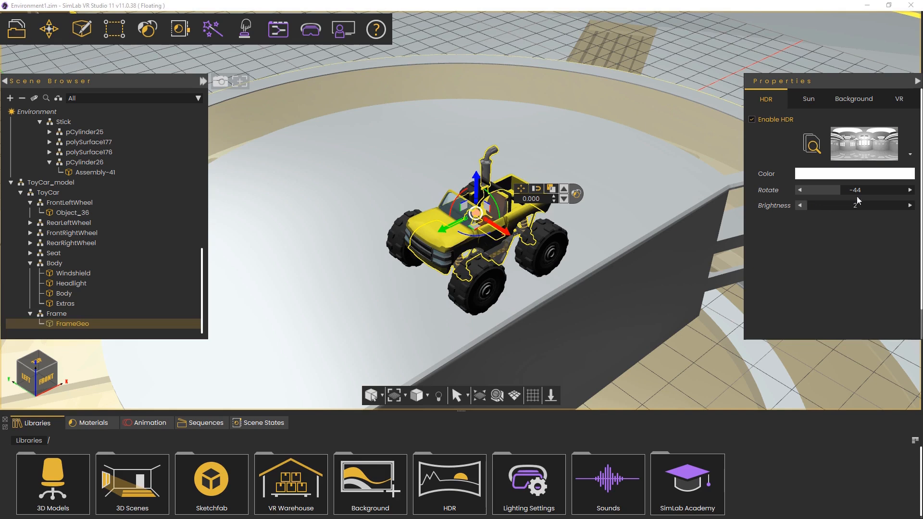
Place the sun interactively in the viewport, giving an elevation of 52 and horizontal angle of 287
left_click(809, 99)
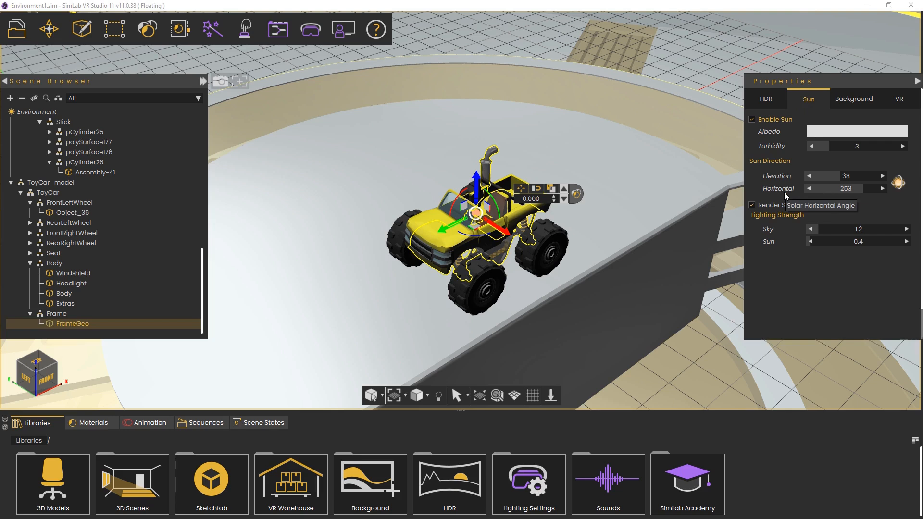
left_click(898, 181)
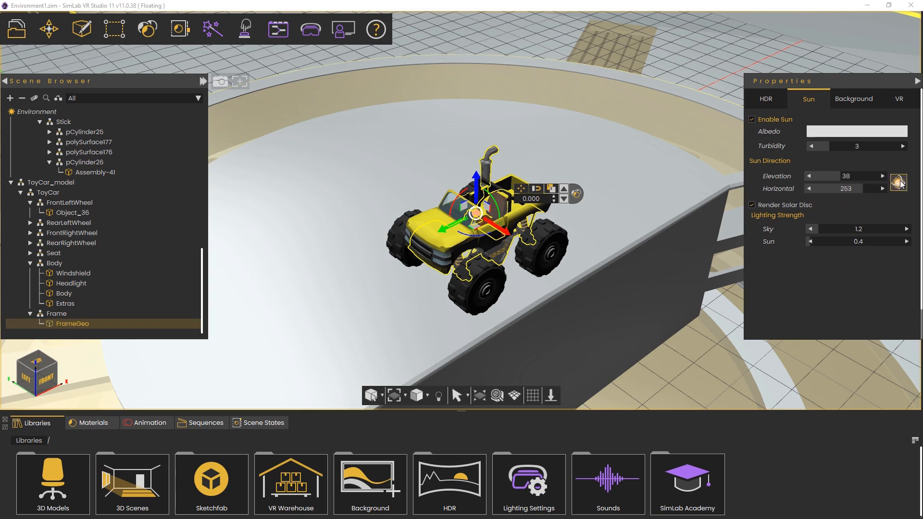
right_click_drag(647, 258, 647, 46)
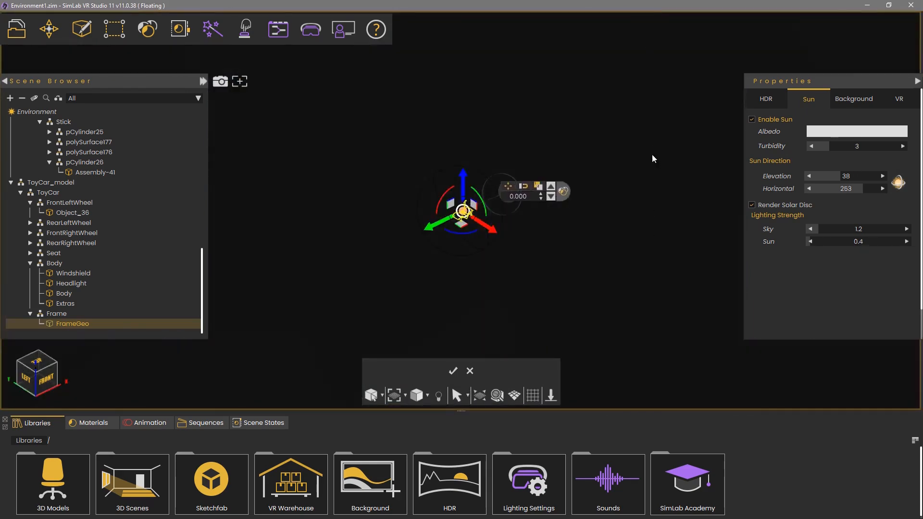
right_click_drag(651, 155, 649, 58)
right_click_drag(674, 280, 644, 77)
right_click_drag(635, 268, 616, 87)
mouse_move(618, 153)
left_mouse_down()
mouse_move(210, 148)
mouse_move(532, 149)
mouse_move(322, 128)
mouse_move(428, 148)
mouse_move(451, 135)
mouse_move(402, 144)
left_mouse_up()
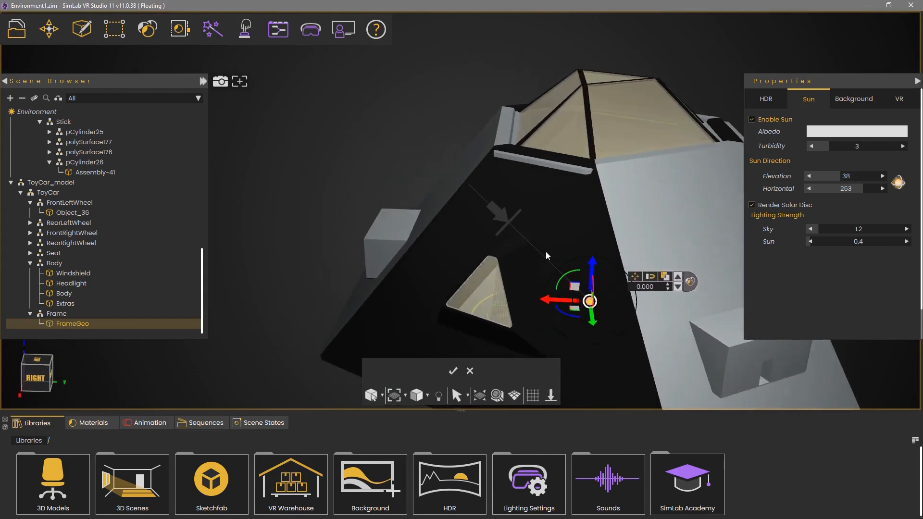
mouse_move(560, 278)
left_mouse_down()
mouse_move(569, 274)
mouse_move(570, 250)
mouse_move(578, 253)
mouse_move(573, 319)
mouse_move(547, 288)
mouse_move(595, 330)
mouse_move(579, 348)
mouse_move(552, 314)
mouse_move(556, 293)
left_mouse_up()
mouse_move(555, 293)
right_mouse_down()
mouse_move(546, 258)
mouse_move(550, 277)
right_mouse_up()
scroll(620, 145, "up", 4)
middle_click_drag(633, 140, 204, 241)
right_click_drag(593, 174, 554, 226)
left_click_drag(555, 239, 569, 239)
right_click_drag(597, 191, 590, 249)
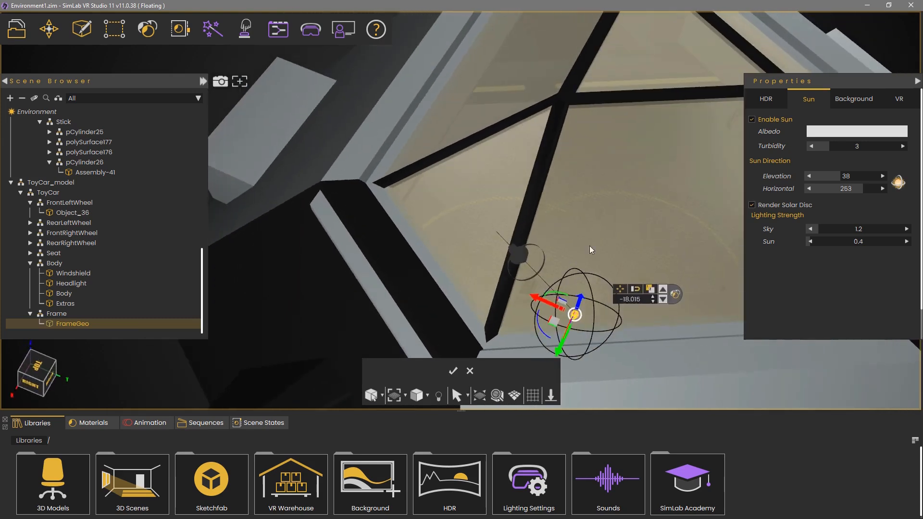
left_click_drag(597, 299, 589, 316)
left_click(453, 370)
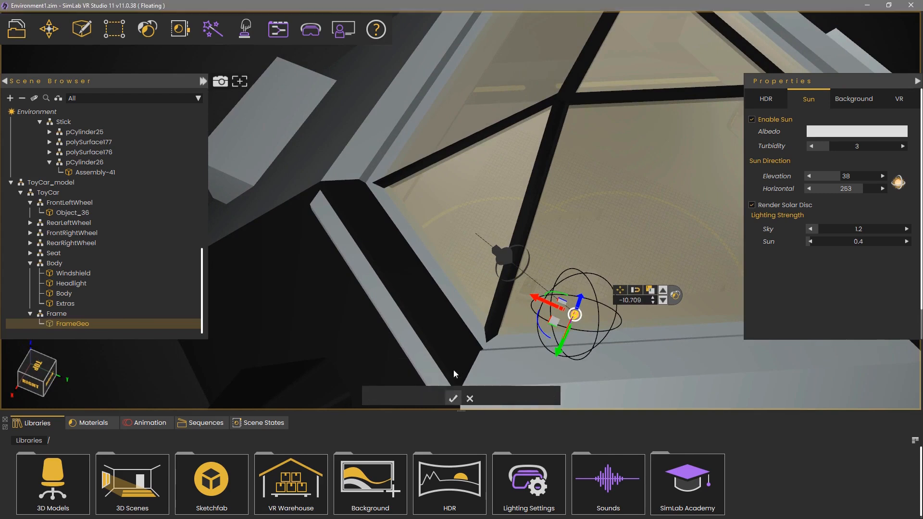
right_click_drag(530, 299, 685, 337)
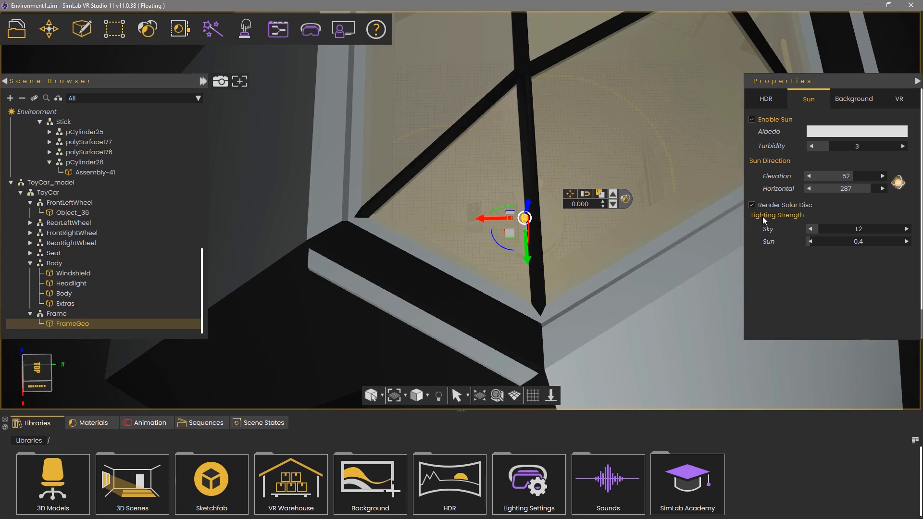
Set the sun elevation to 90
middle_click_drag(621, 282, 604, 75)
right_click_drag(486, 163, 526, 108)
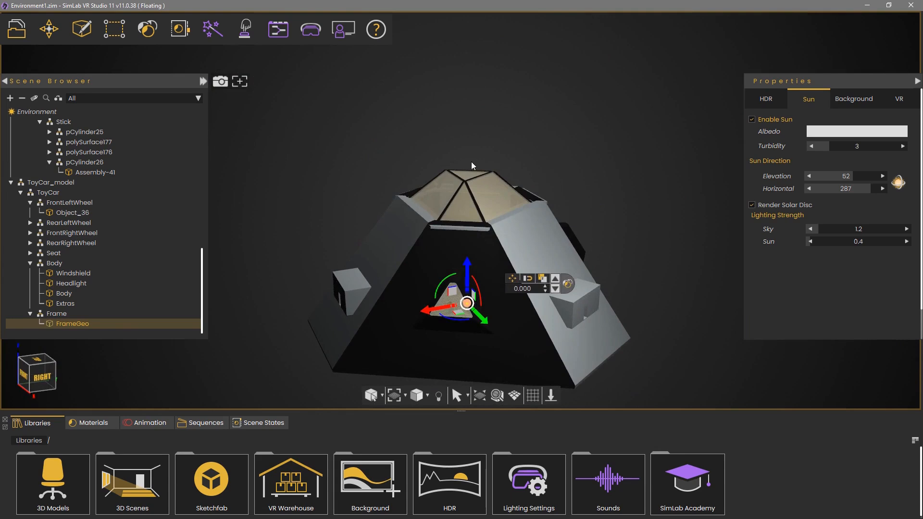
left_click_drag(845, 175, 886, 175)
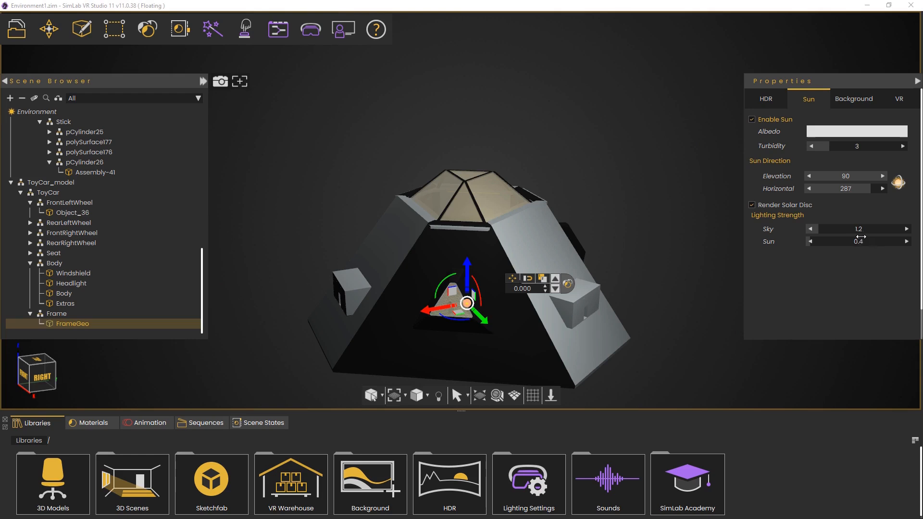
Review the background source options for the environment
left_click(854, 99)
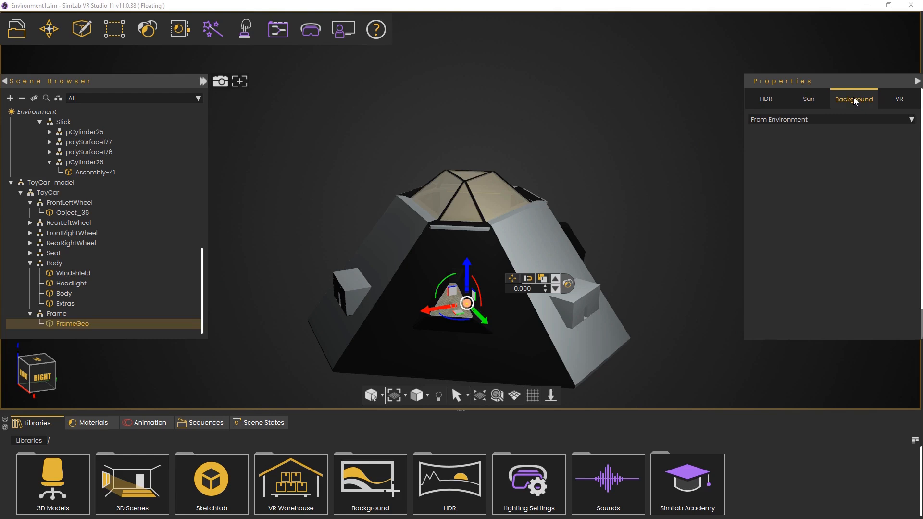
left_click(827, 120)
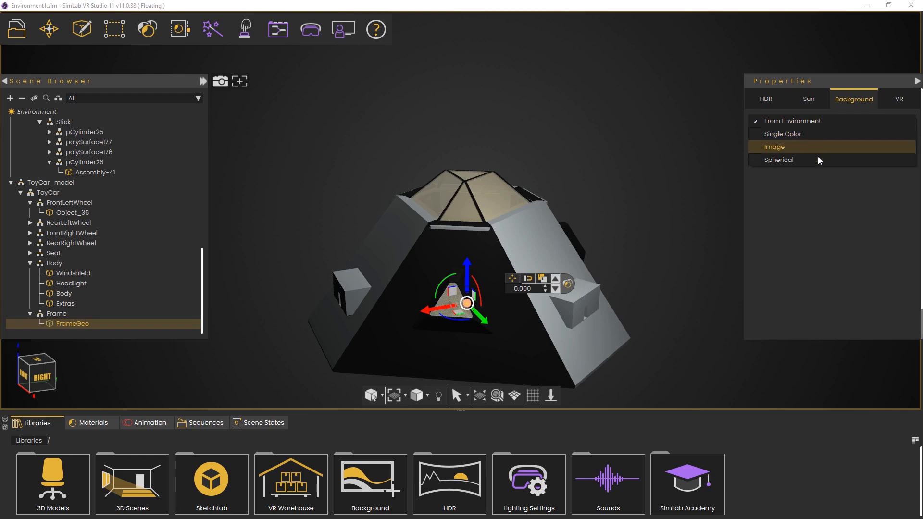
left_click(841, 96)
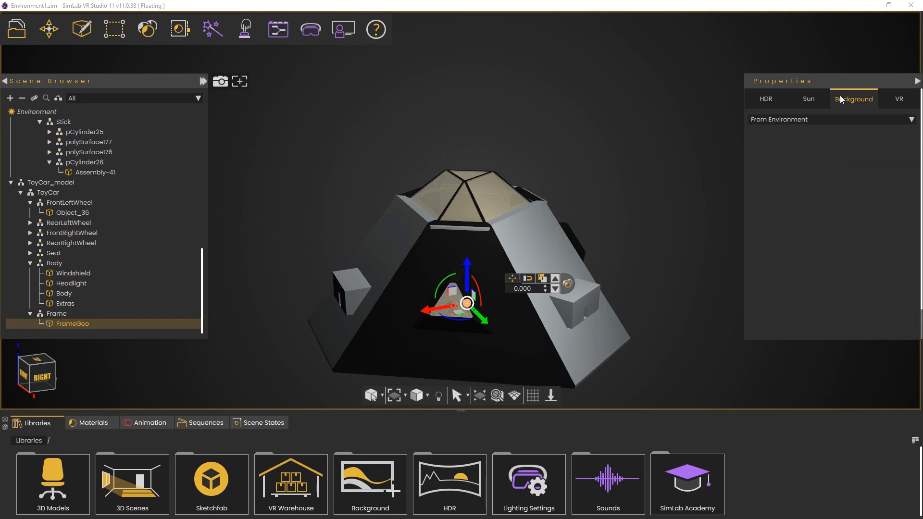
Open the VR environment settings and expand the fog options
left_click(904, 101)
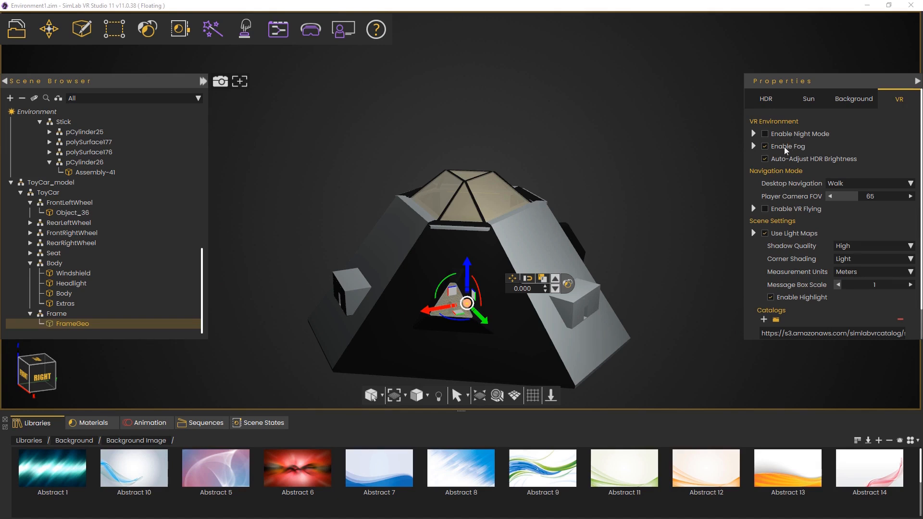
left_click(753, 147)
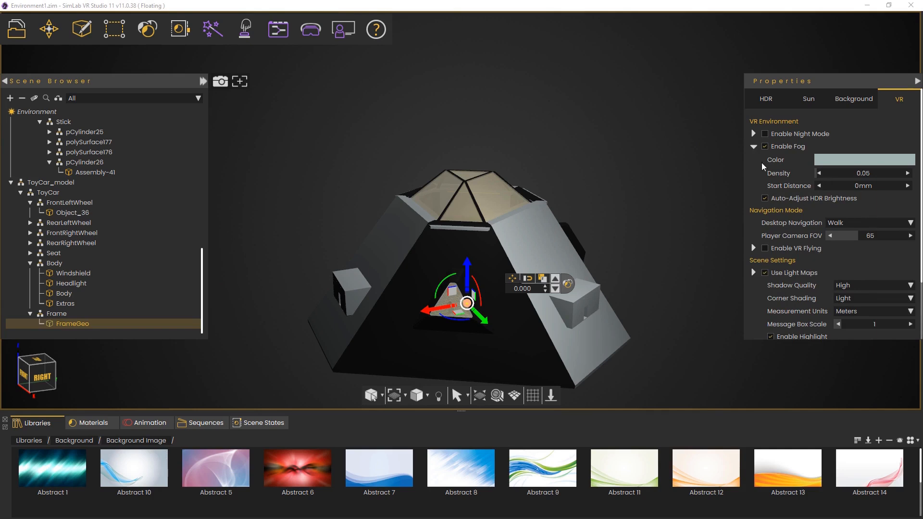
Collapse the fog options and set Desktop Navigation to Walk
left_click(756, 149)
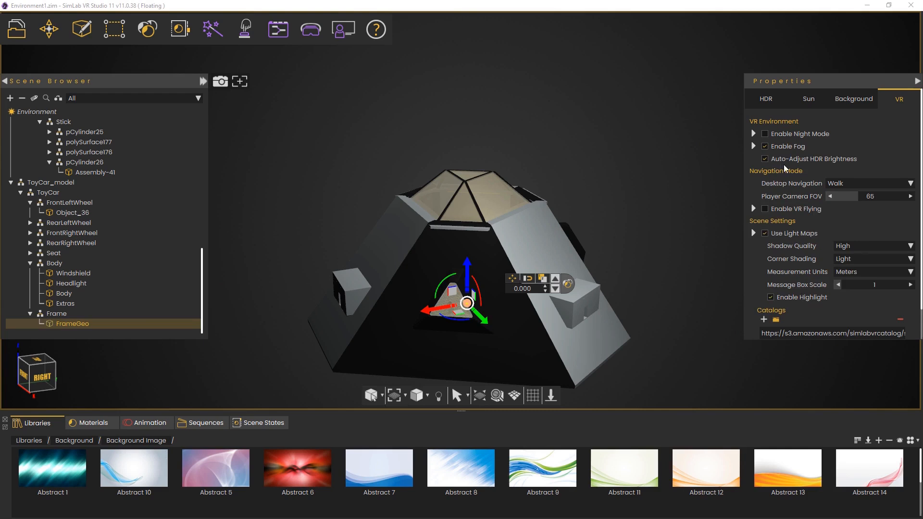
left_click(848, 183)
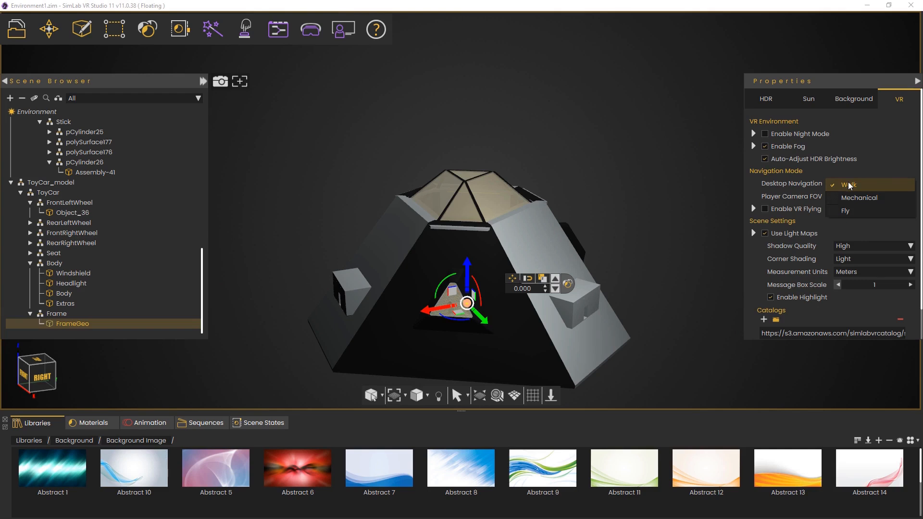
left_click(849, 185)
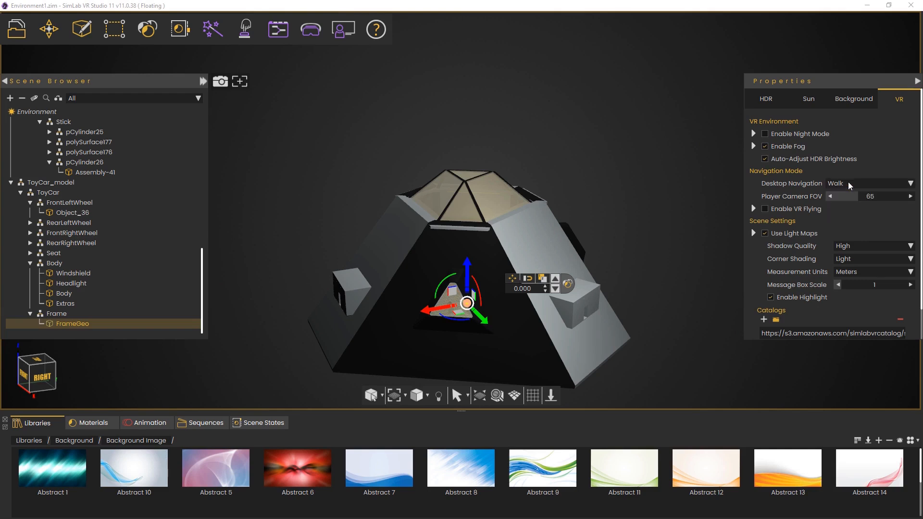
Enable VR Flying and expand its options
left_click(765, 209)
left_click(754, 208)
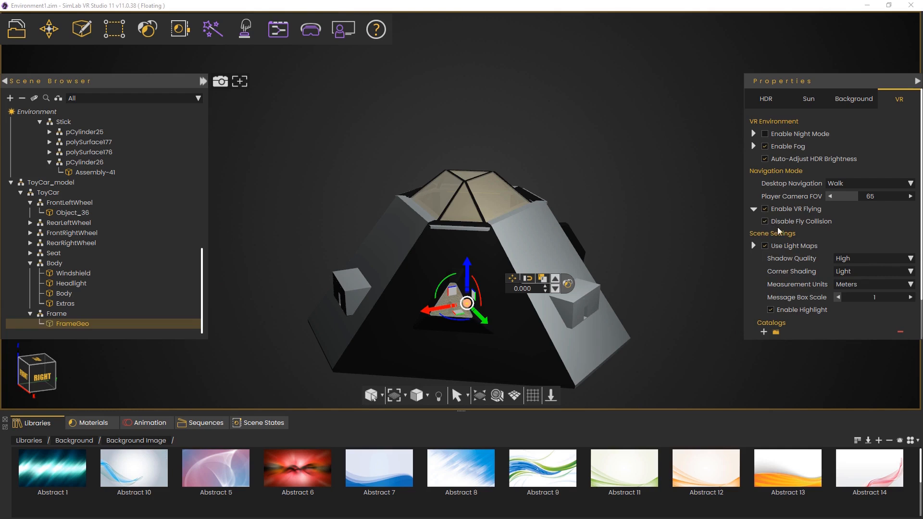
mouse_move(810, 249)
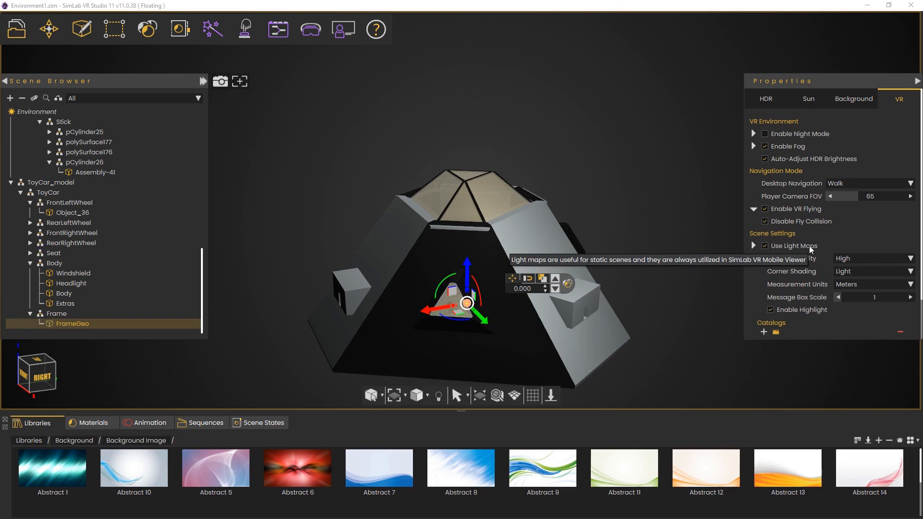
Review the shadow quality, corner shading and catalog settings of the scene
left_click(874, 257)
left_click(874, 258)
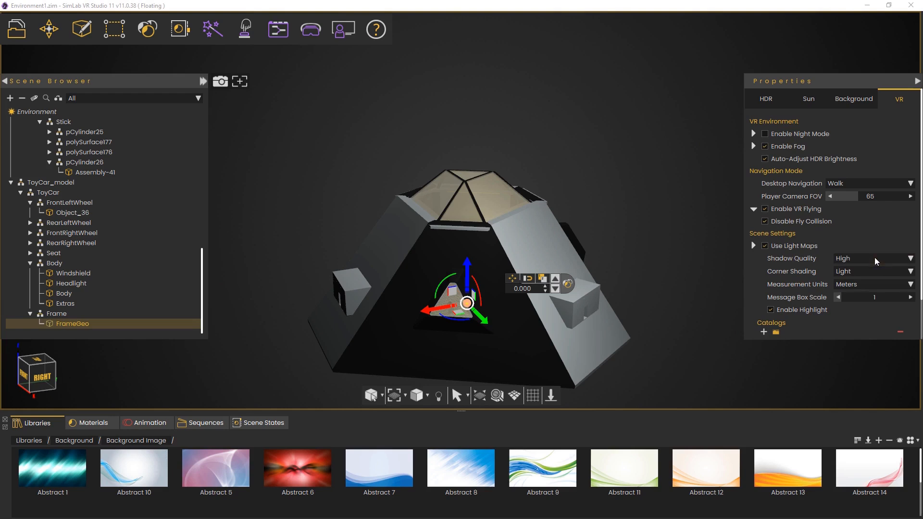
left_click(870, 271)
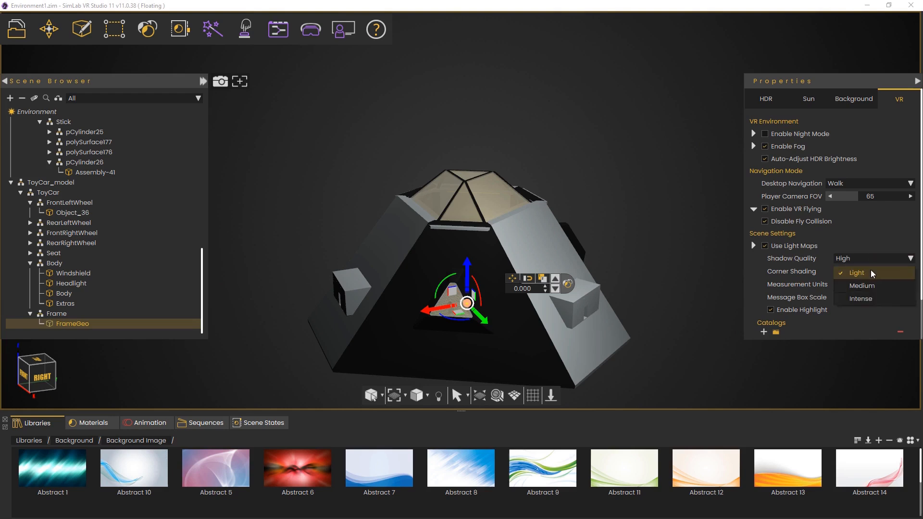
left_click(871, 272)
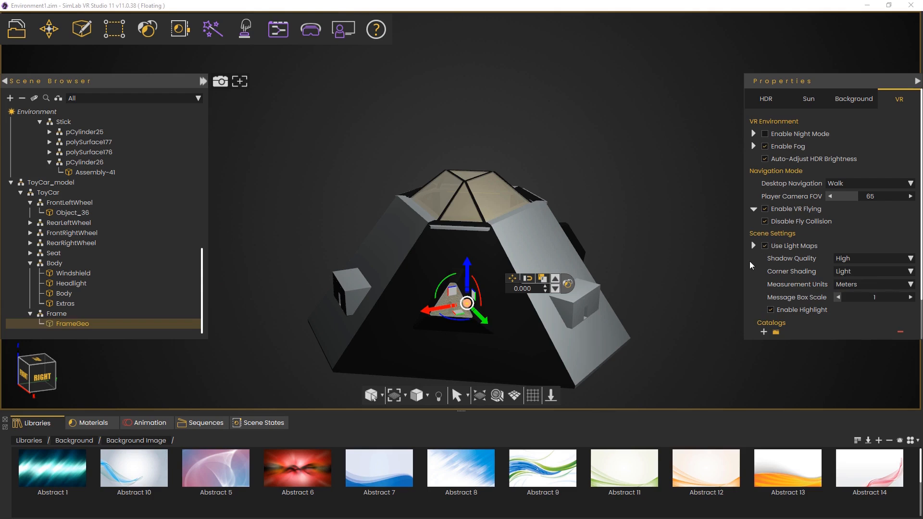
scroll(749, 261, "down", 2)
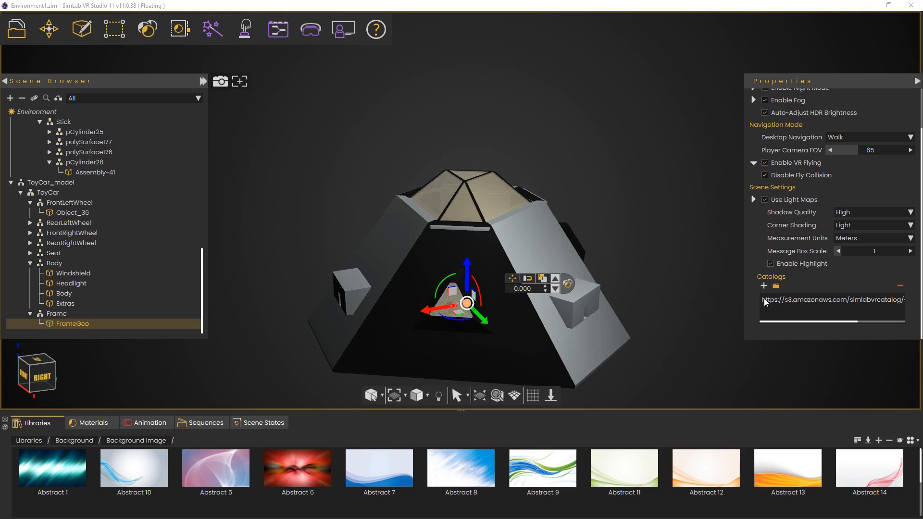
Set the viewer start position on the floor beside the control panel kiosk
right_click_drag(508, 213, 487, 305)
scroll(449, 303, "up", 4)
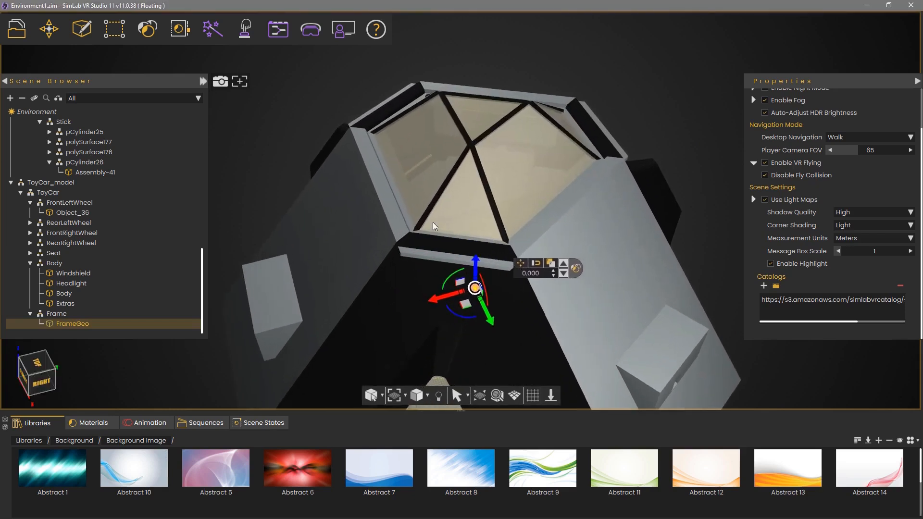
right_click_drag(435, 226, 435, 281)
mouse_move(460, 141)
right_mouse_down()
mouse_move(470, 102)
mouse_move(460, 330)
right_mouse_up()
mouse_move(458, 192)
right_mouse_down()
mouse_move(457, 294)
mouse_move(447, 290)
mouse_move(457, 237)
mouse_move(460, 366)
right_mouse_up()
mouse_move(458, 229)
right_mouse_down()
mouse_move(457, 350)
mouse_move(439, 343)
mouse_move(441, 317)
right_mouse_up()
right_click_drag(427, 206, 559, 218)
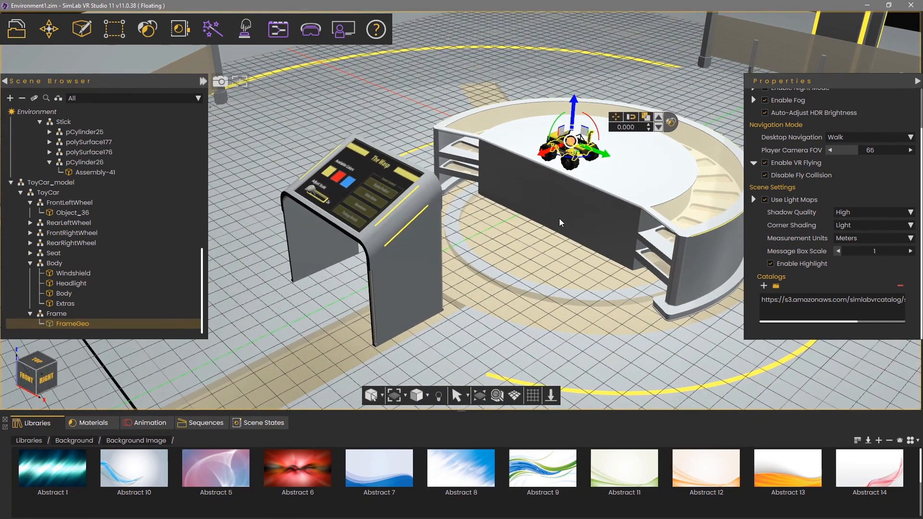
left_click(311, 34)
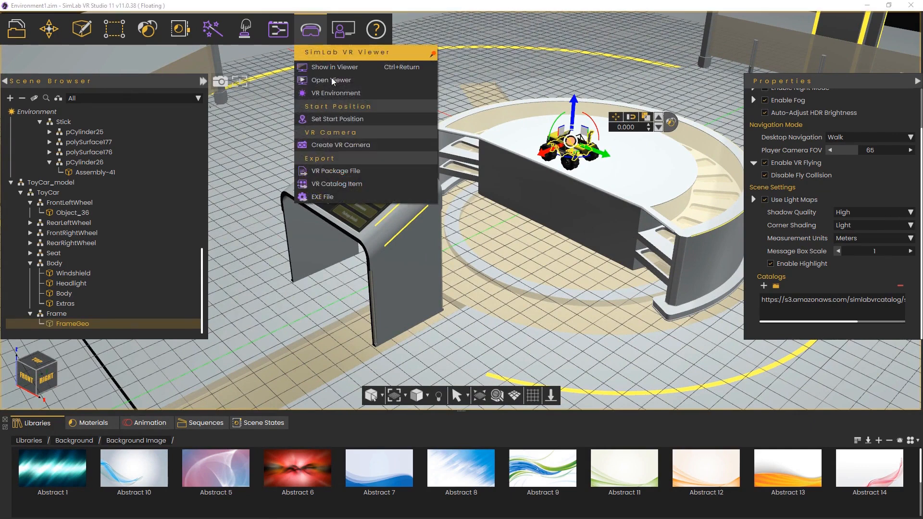
left_click(347, 120)
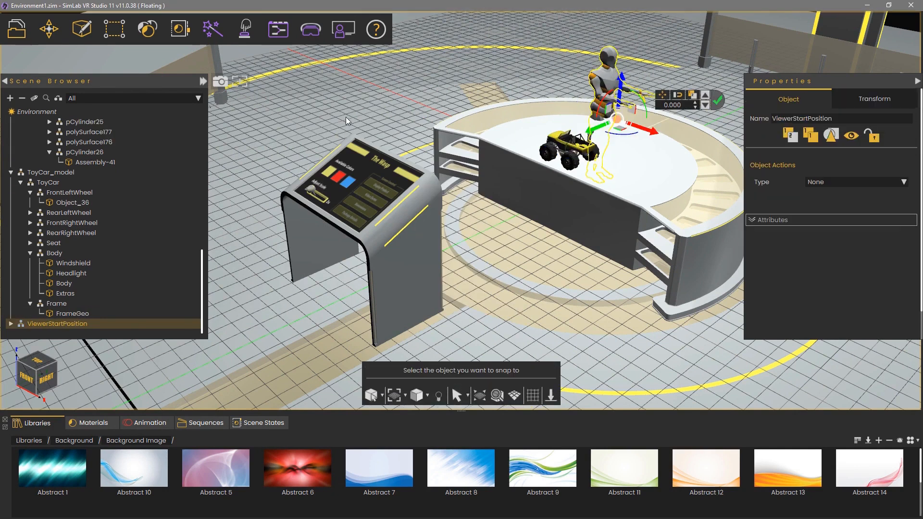
middle_click_drag(531, 127, 459, 181)
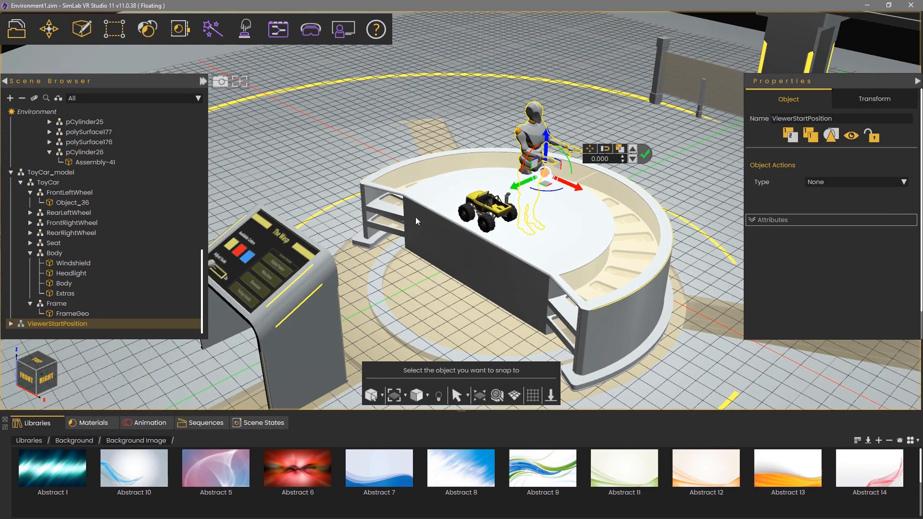
middle_click_drag(416, 218, 515, 206)
scroll(488, 193, "down", 2)
scroll(489, 194, "down", 1)
right_click_drag(328, 339, 280, 294)
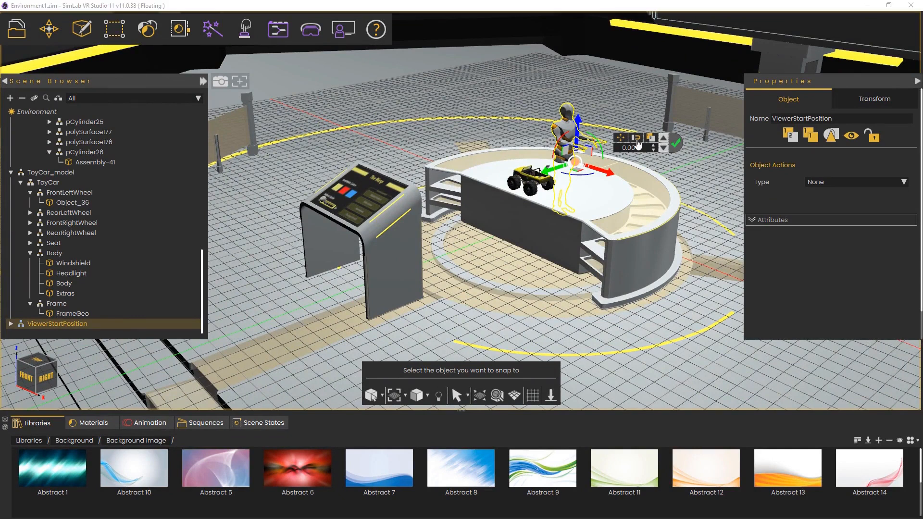
left_click(262, 354)
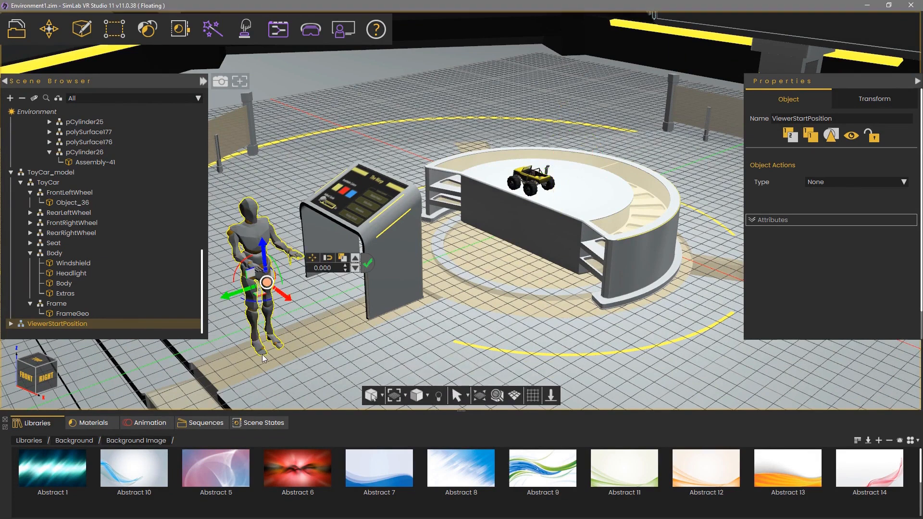
Rotate the start position marker by 90 degrees
left_click_drag(255, 304, 279, 306)
type("90")
key("Return")
Select the whole Panel assembly and move it slightly closer to the table
middle_click_drag(313, 323, 527, 215)
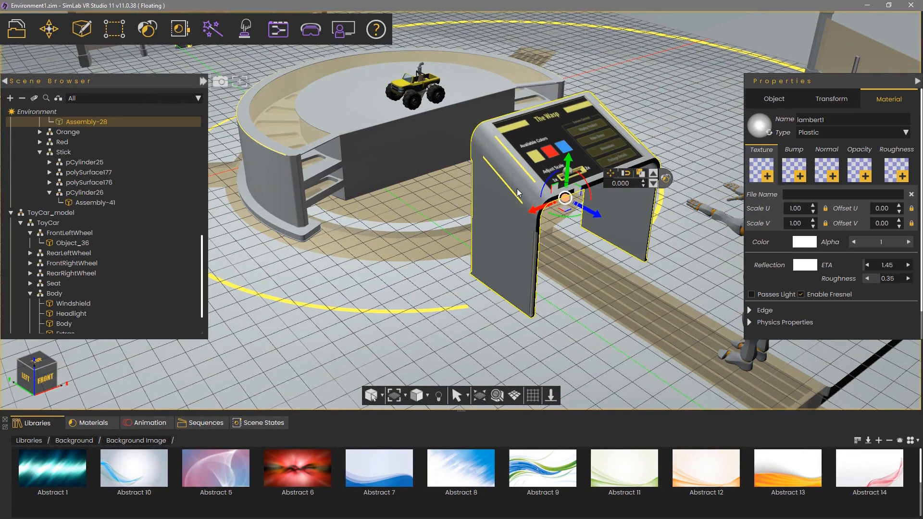
left_click(652, 175)
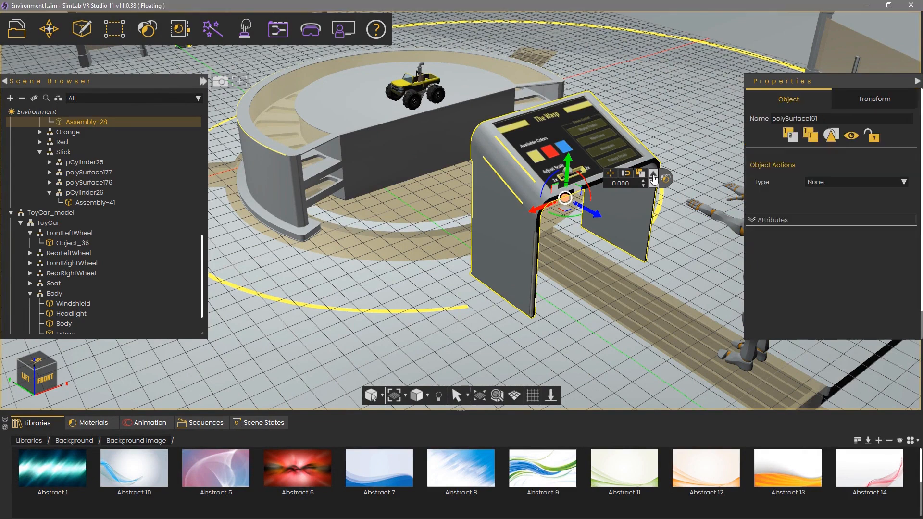
left_click(652, 175)
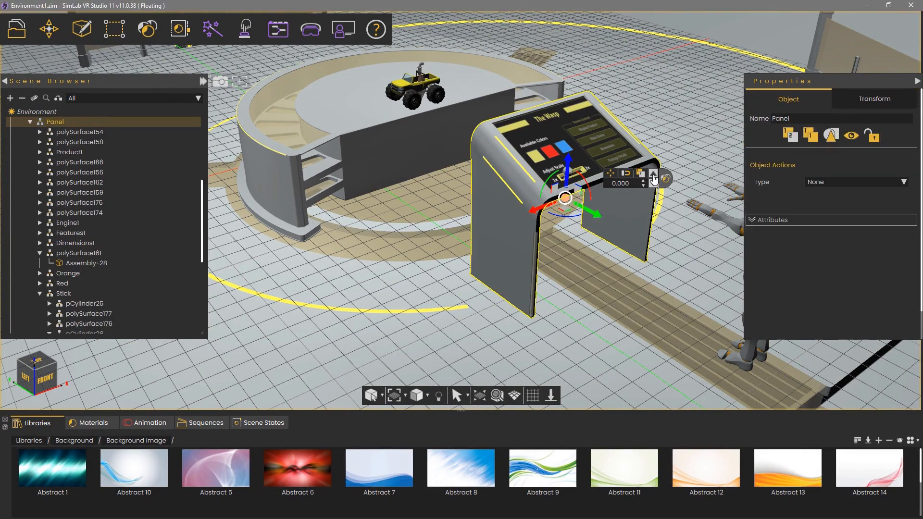
middle_click_drag(629, 232, 536, 247)
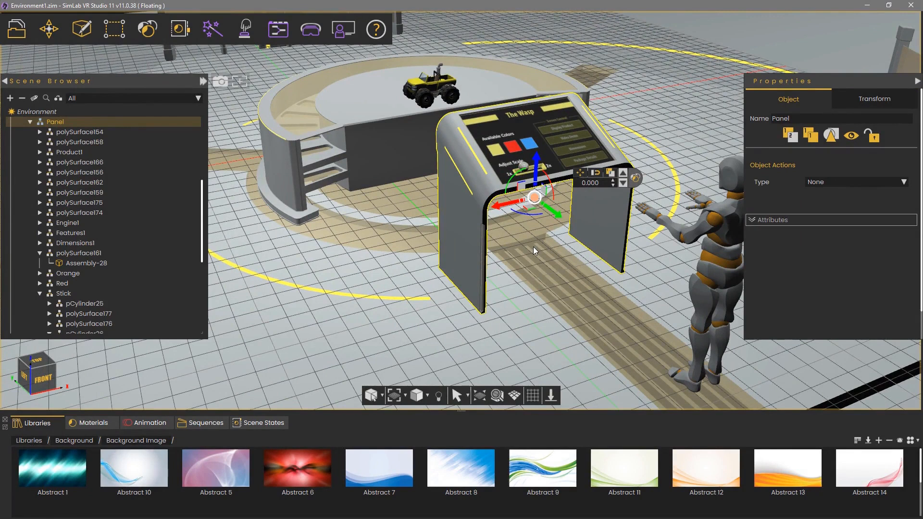
key("g")
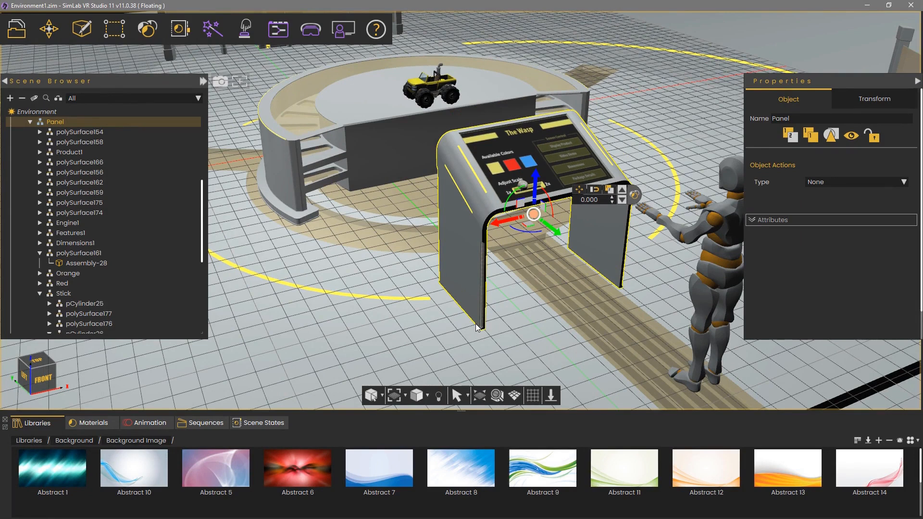
left_click_drag(534, 217, 524, 221)
key("g")
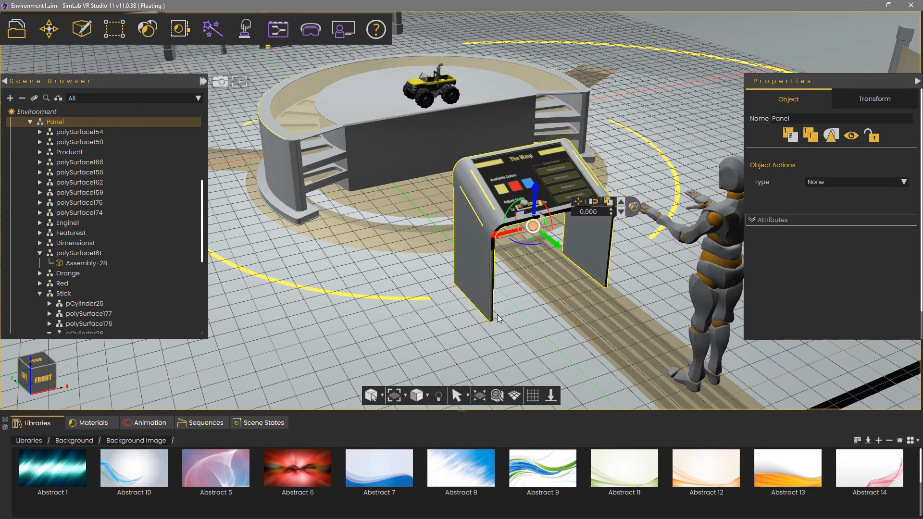
middle_click_drag(497, 288, 425, 284)
left_click_drag(425, 285, 466, 284)
middle_click_drag(364, 268, 489, 187)
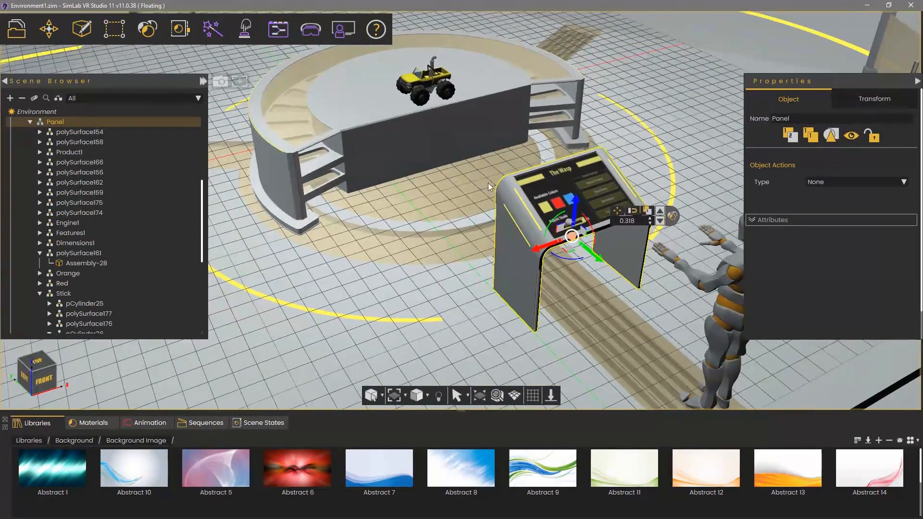
Show the scene in the VR viewer using Desktop mode
left_click(317, 34)
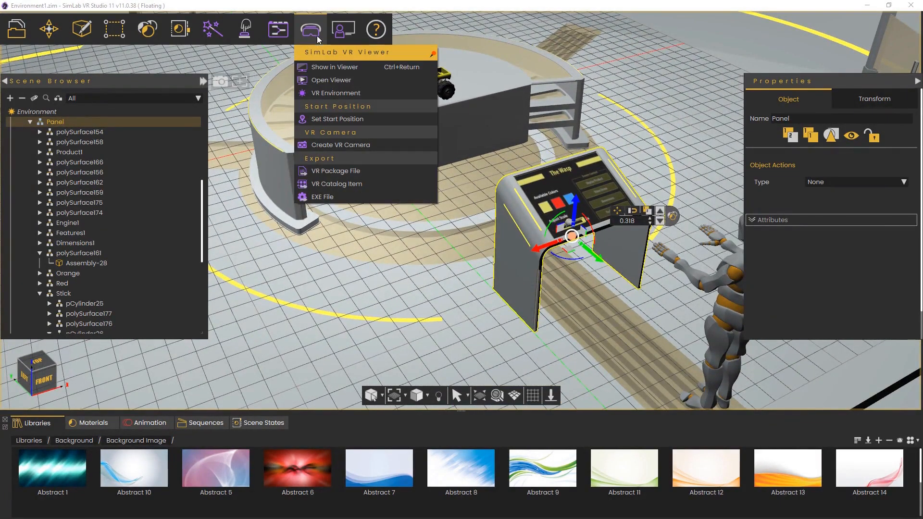
left_click(325, 67)
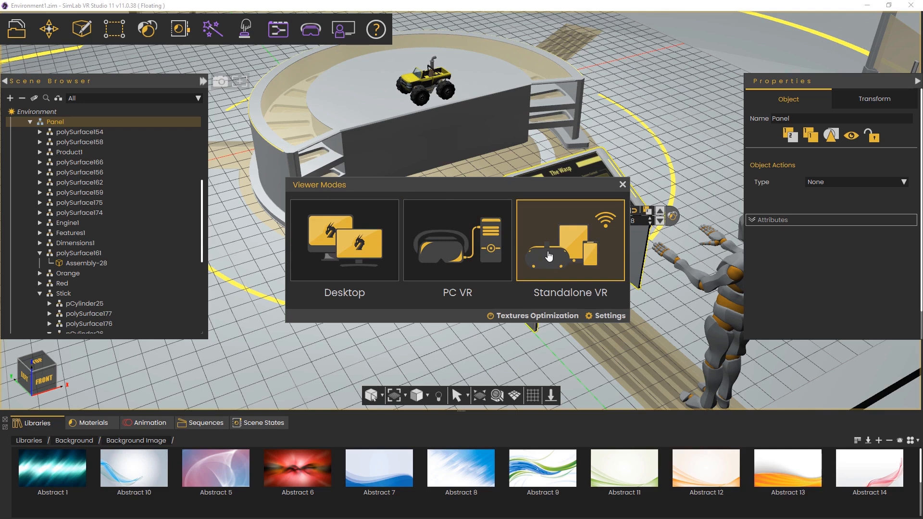
left_click(372, 234)
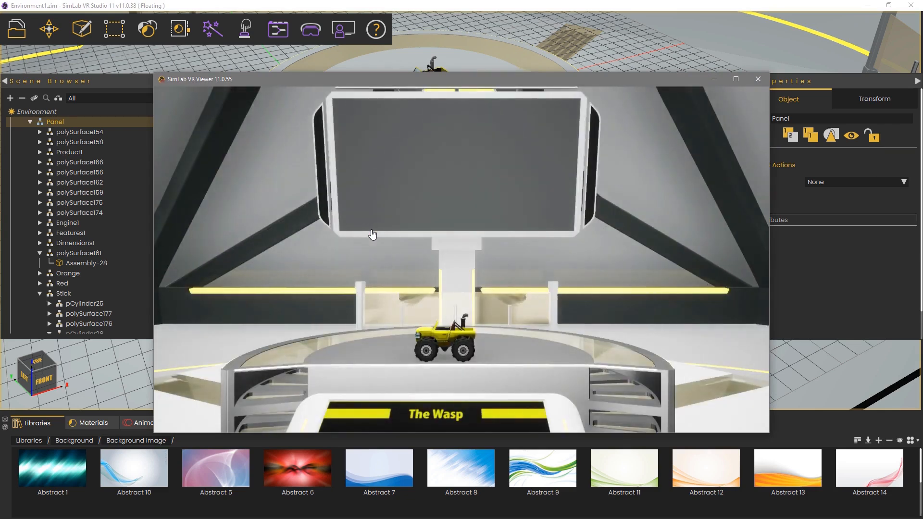
Walk around the scene in the viewer to inspect it
right_click_drag(373, 234, 409, 298)
key("w")
key("s")
key("a")
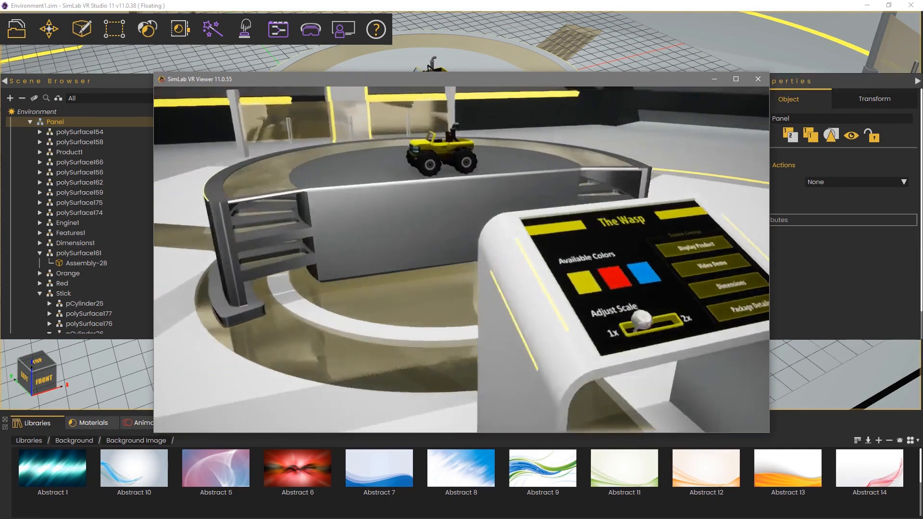